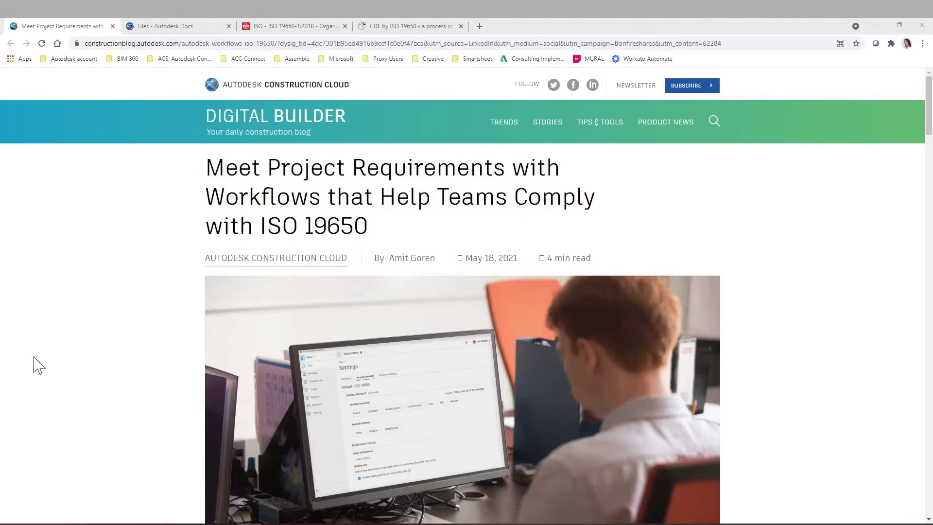
Switch from ISO.org to the ISO 19650-1:2018 page, then to the CDE by ISO 19650 article
click(310, 26)
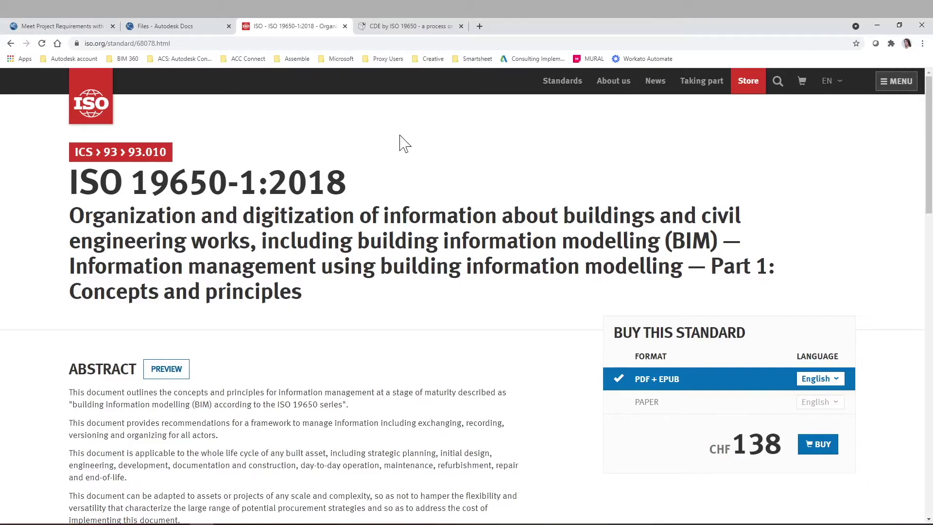
click(419, 28)
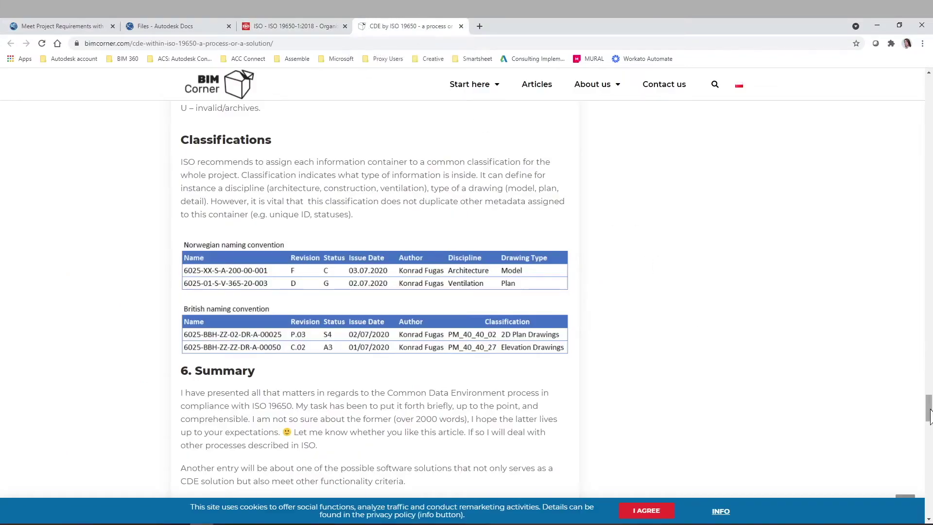
Scroll the CDE article to section 2, One CDE or many?, with the ISO 19650-1 status diagram
drag(929, 416, 928, 90)
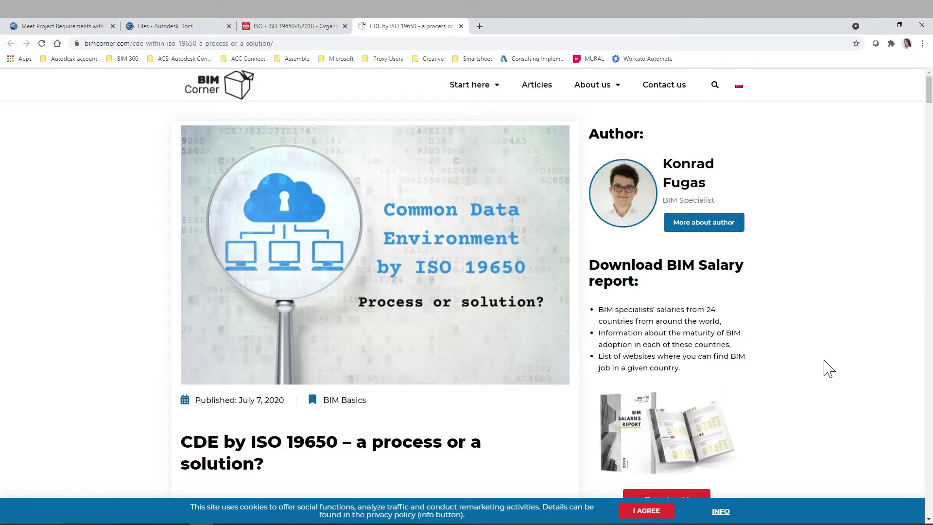
scroll(839, 323, down, 5)
scroll(841, 323, down, 3)
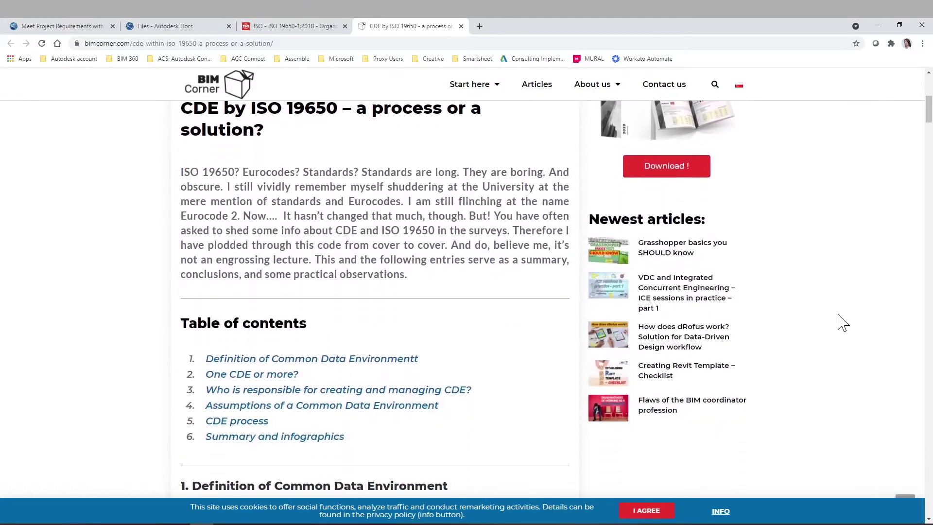
drag(930, 112, 927, 173)
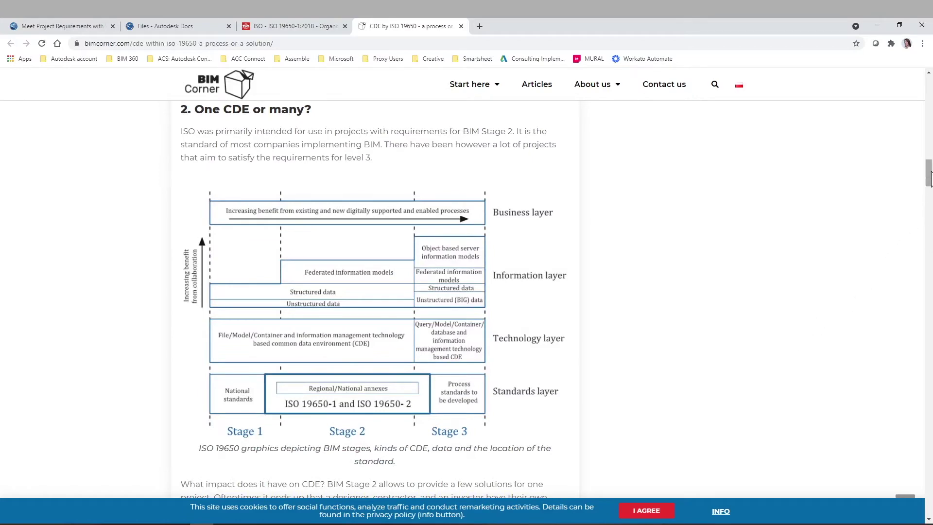
drag(929, 179, 929, 242)
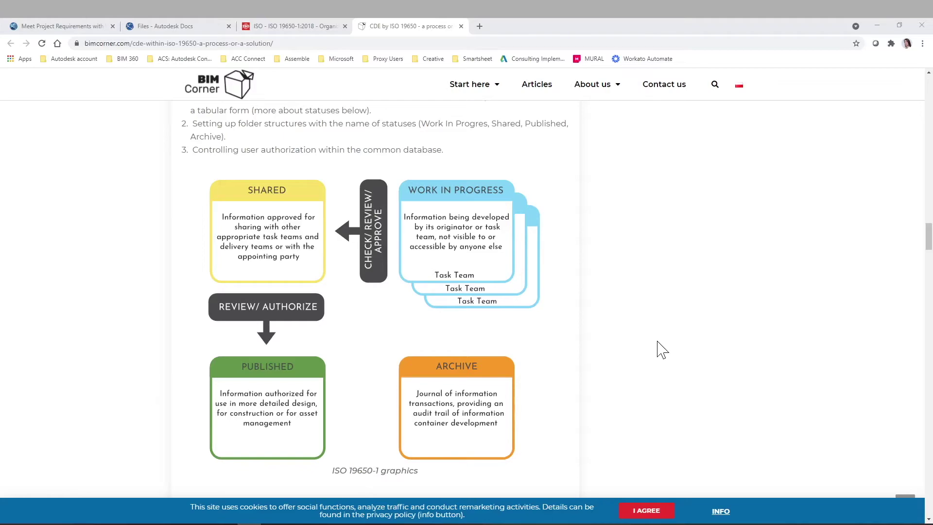
Scroll further down the article to the Norwegian and British naming convention tables
drag(928, 238, 928, 381)
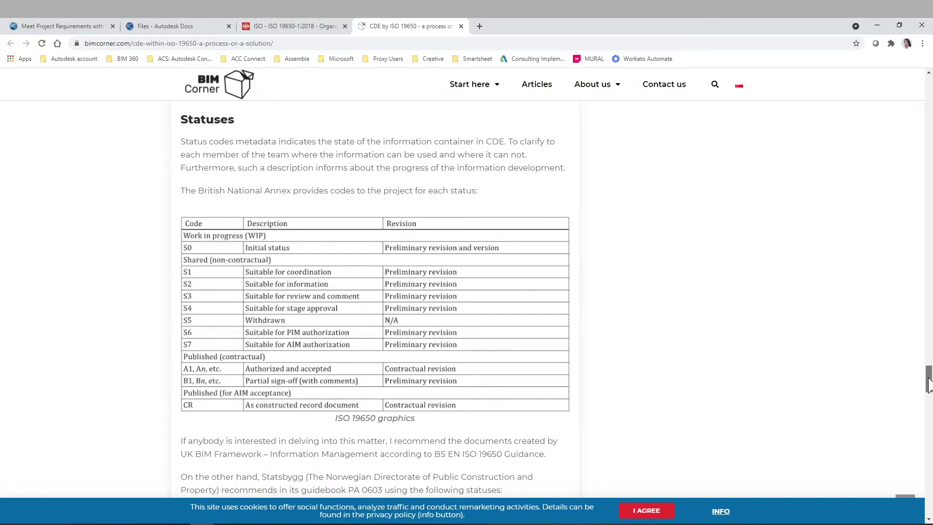
drag(928, 384, 928, 416)
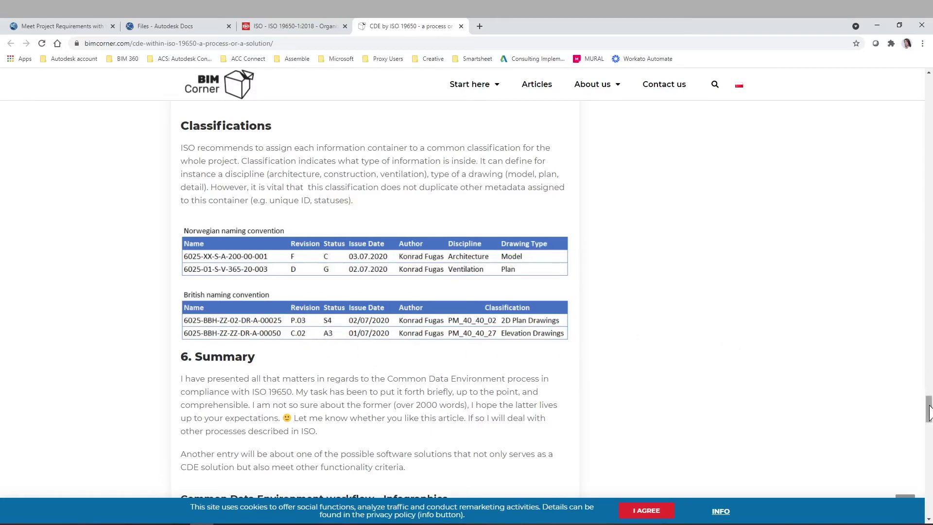
Scroll back up to the Statuses table, then return to the Autodesk Docs naming standard settings
drag(929, 411, 929, 379)
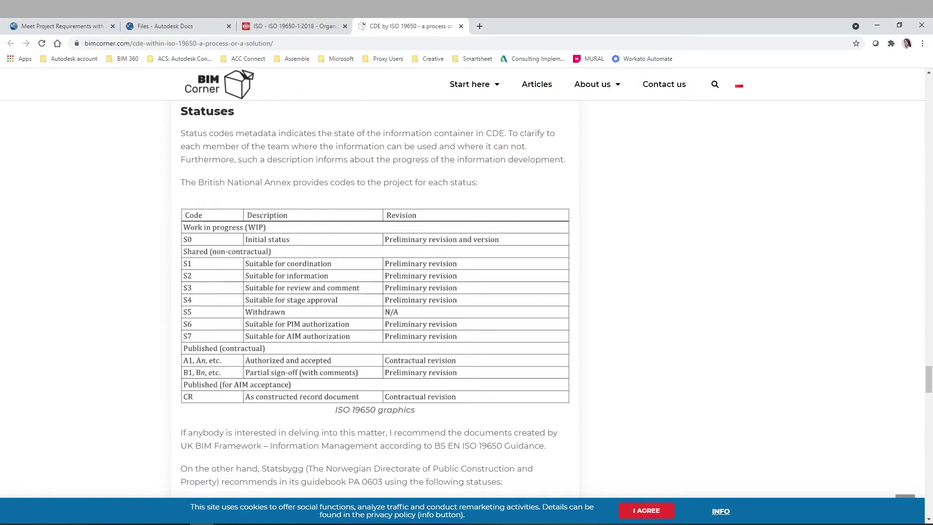
click(203, 27)
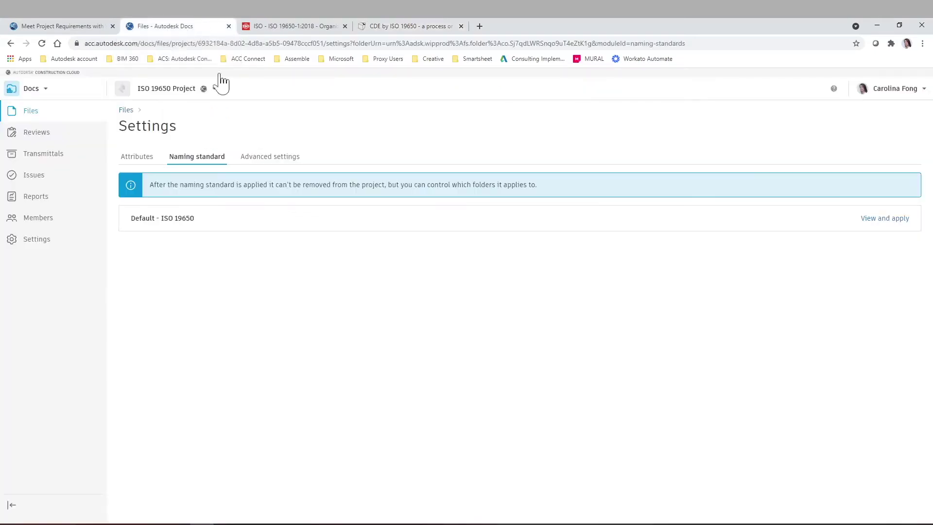
Go to Files and show the empty Project Files folder, dismissing the module dropdown
click(32, 111)
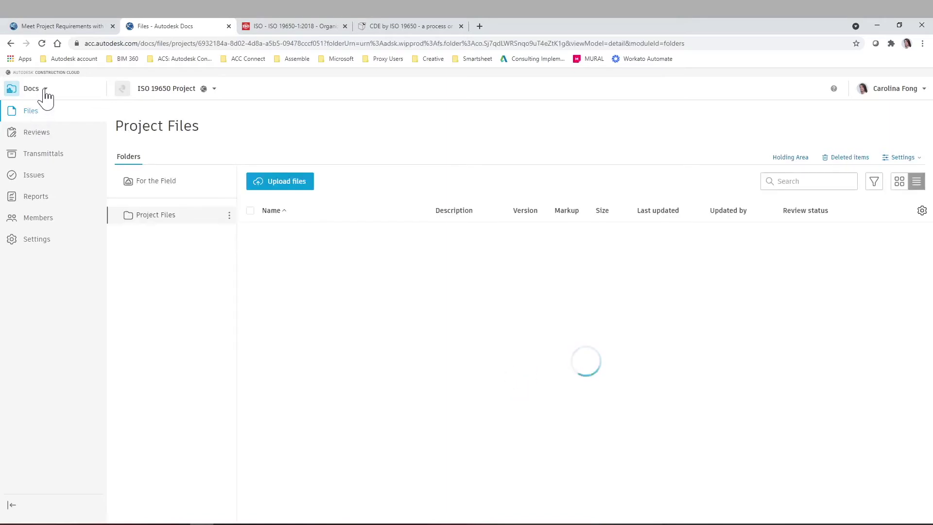
click(45, 90)
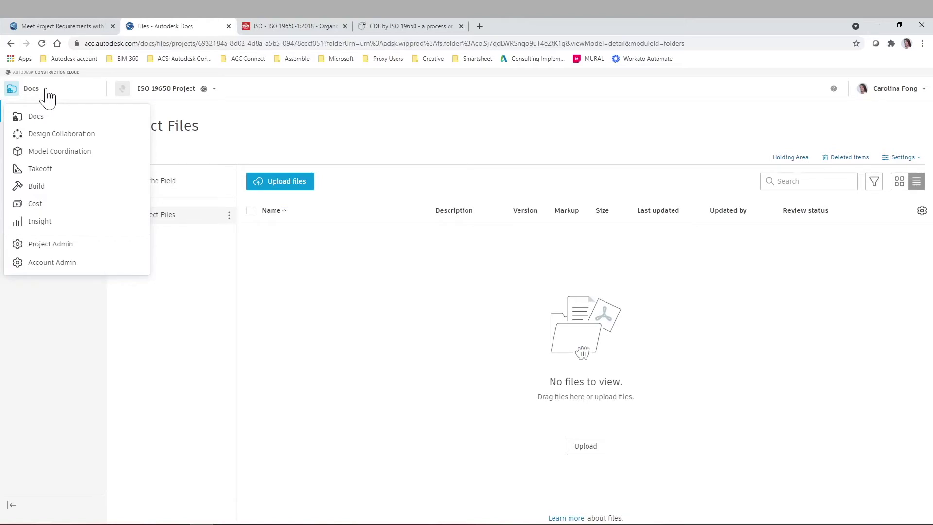
right_click(45, 90)
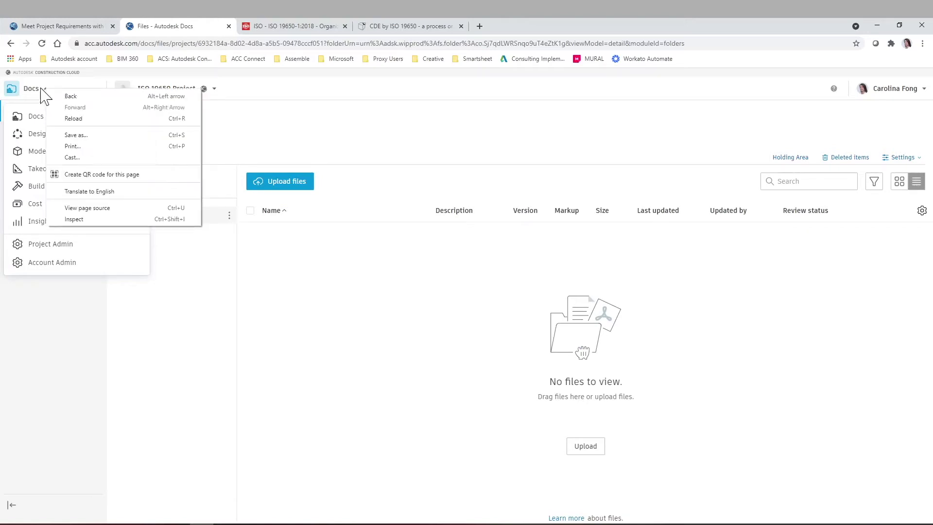
click(42, 93)
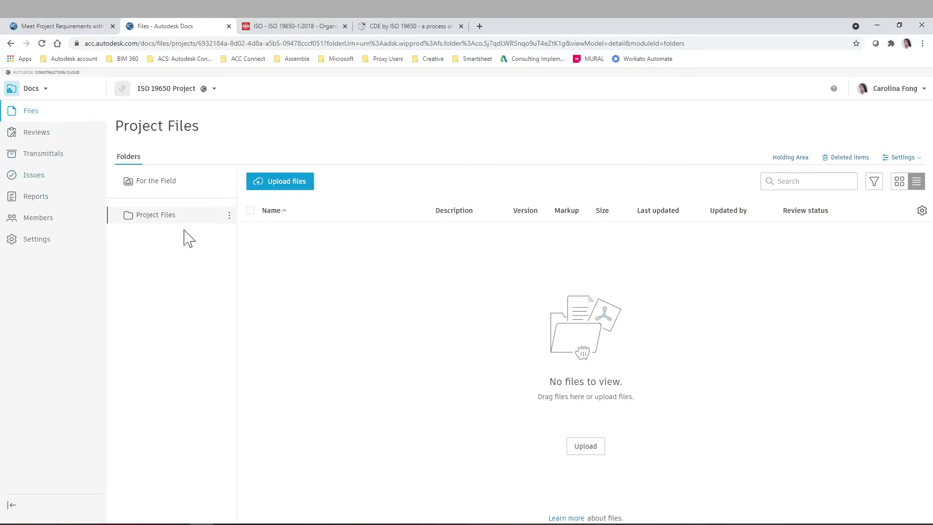
Create three subfolders under Project Files named WIP, Shared and Published
click(229, 218)
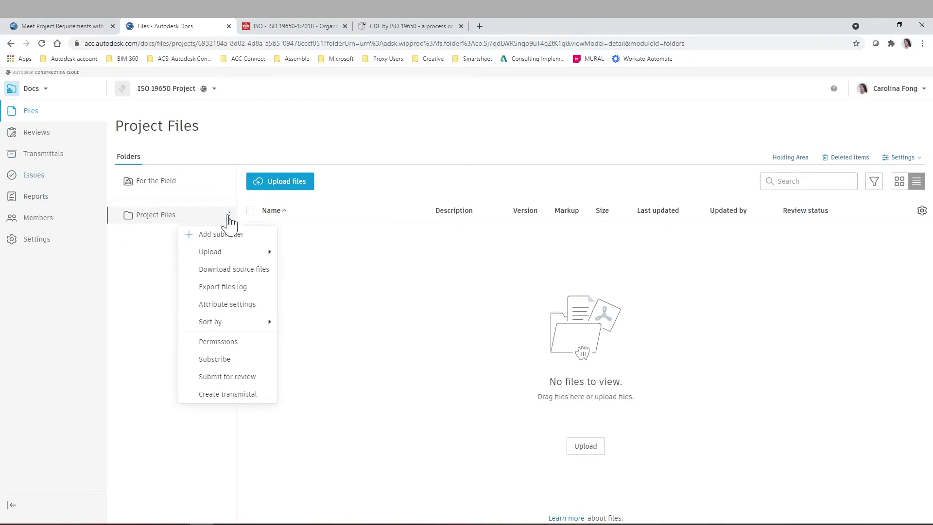
click(229, 237)
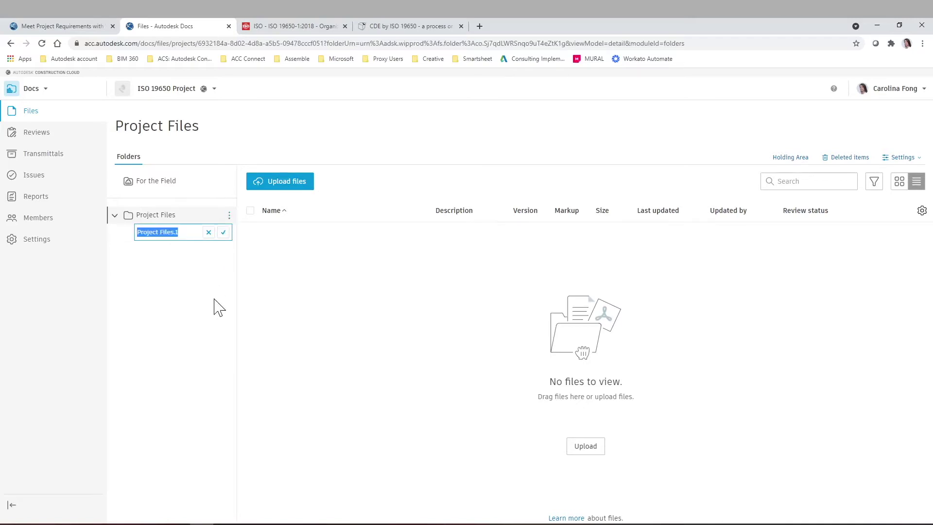
text(WIP)
click(224, 233)
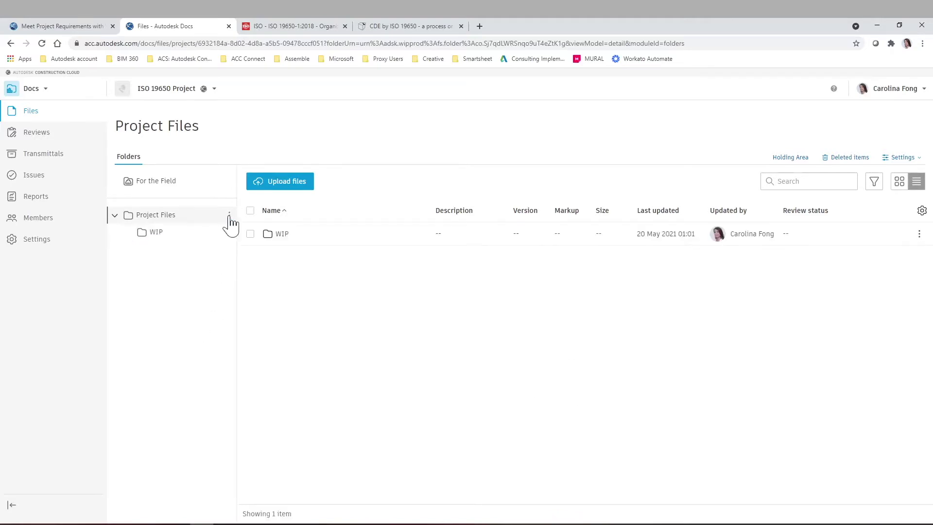
click(229, 214)
click(214, 231)
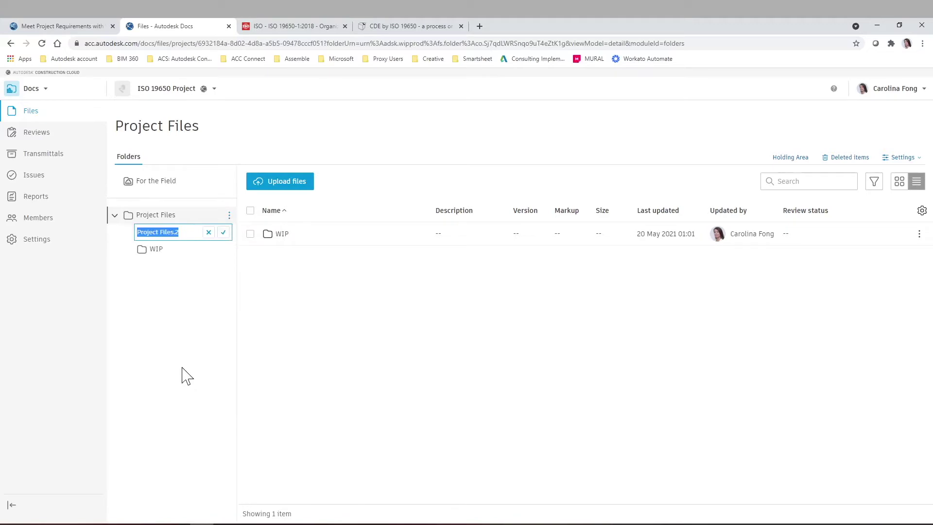
text(Shared)
click(223, 232)
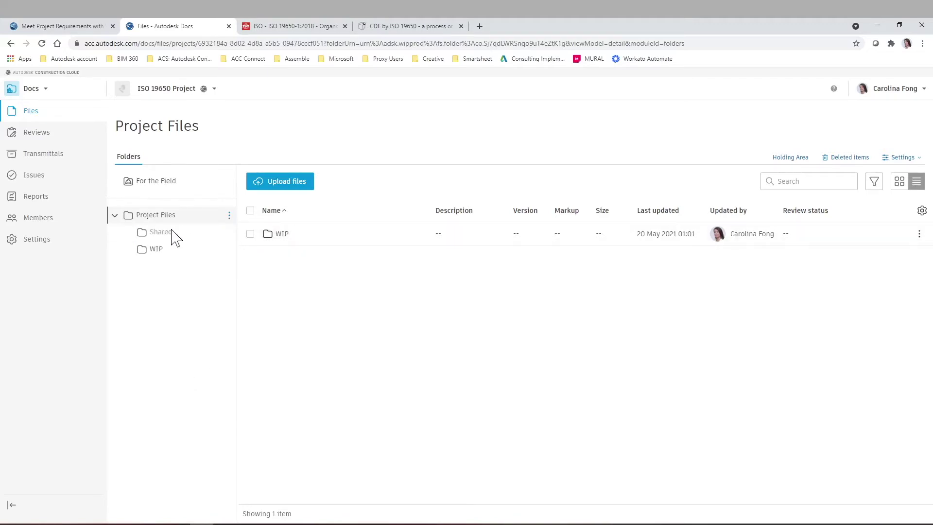
click(229, 215)
click(221, 232)
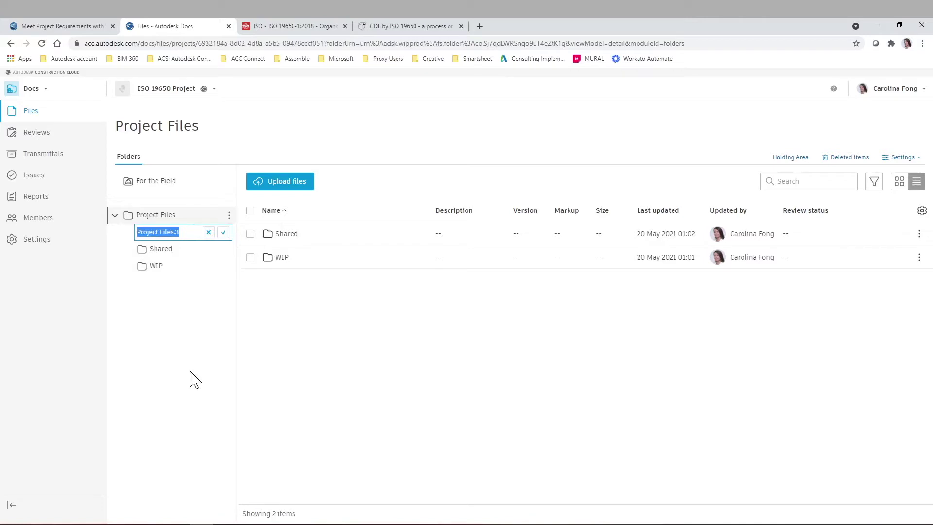
text(Published)
click(223, 232)
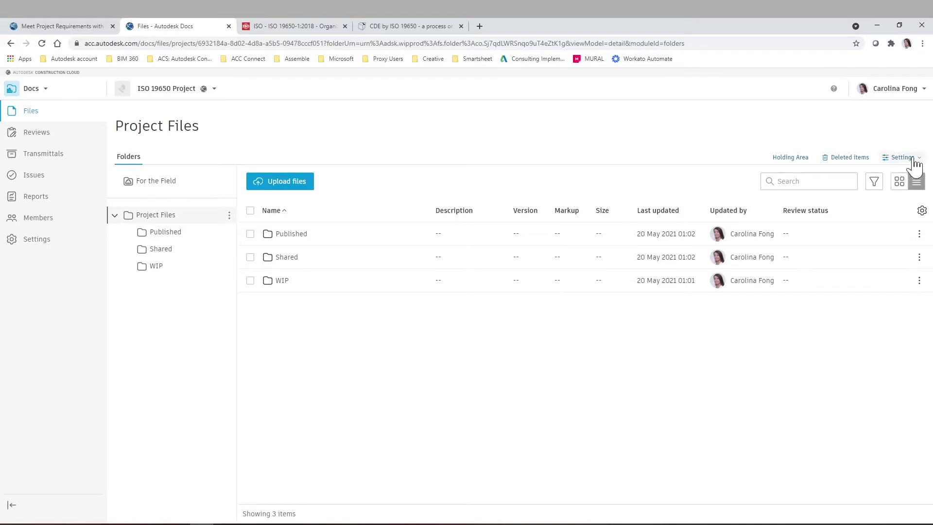
mouse_move(786, 167)
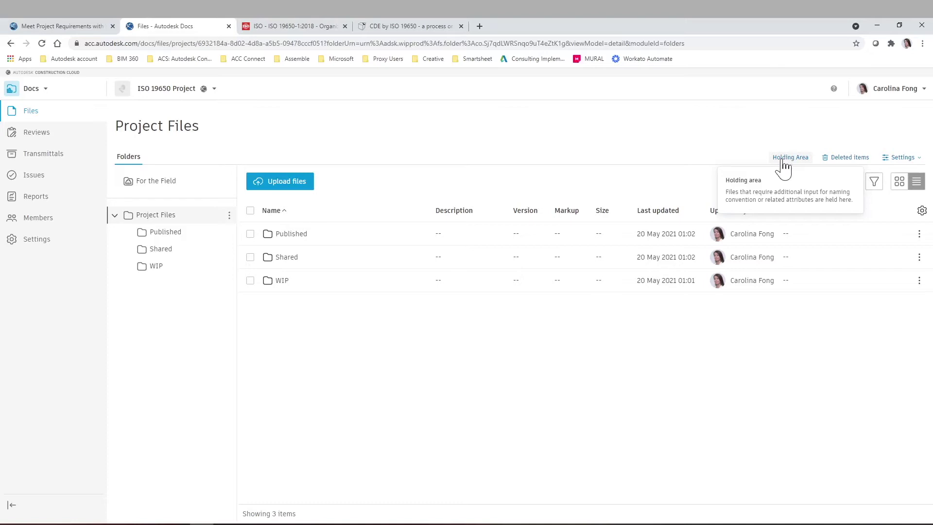
right_click(896, 162)
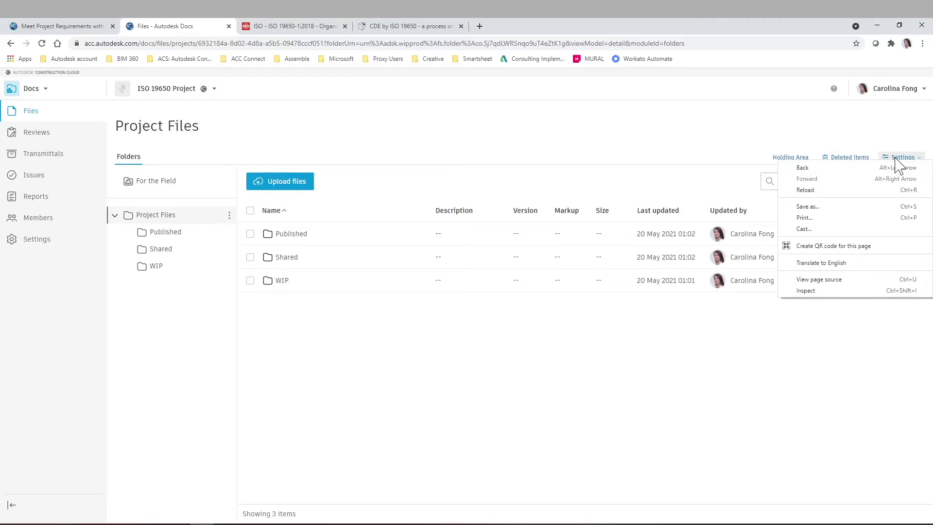
Open the Naming standard section from the file Settings menu
click(897, 160)
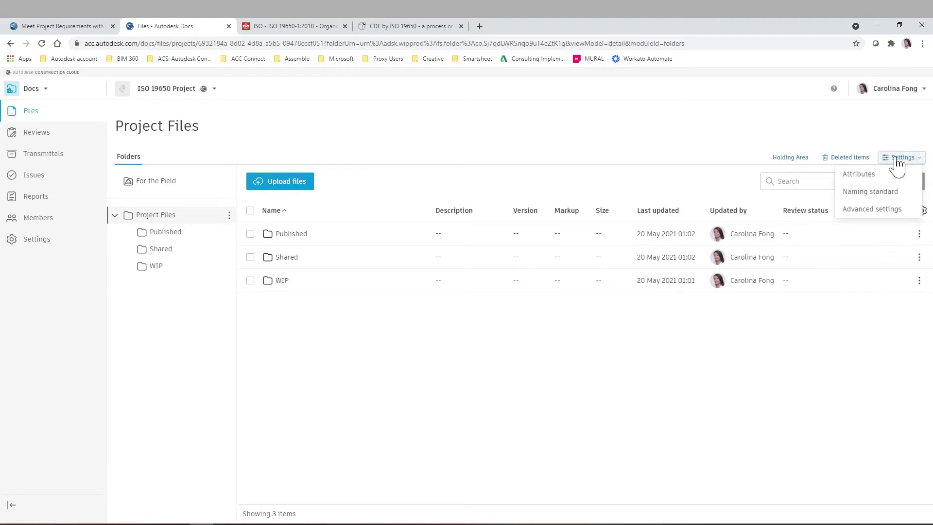
click(912, 195)
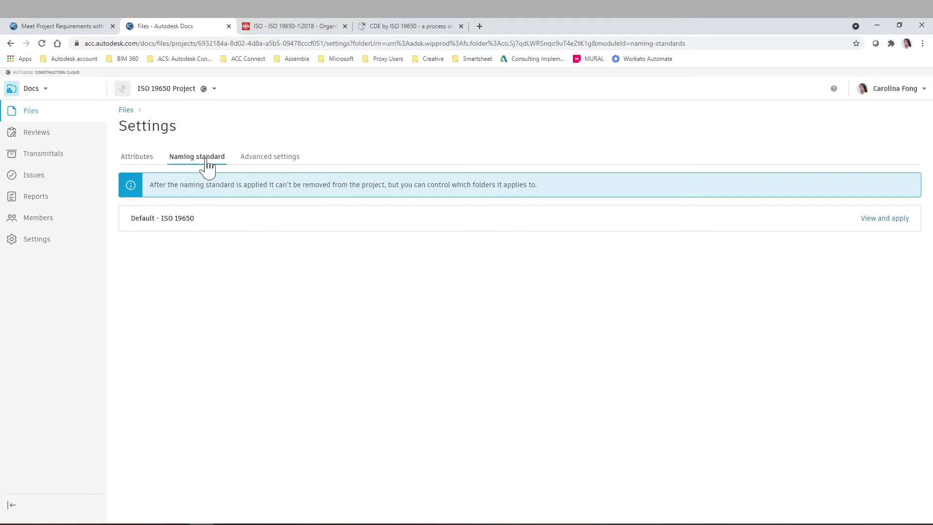
Preview the Default - ISO 19650 naming standard and apply it to the project
click(896, 219)
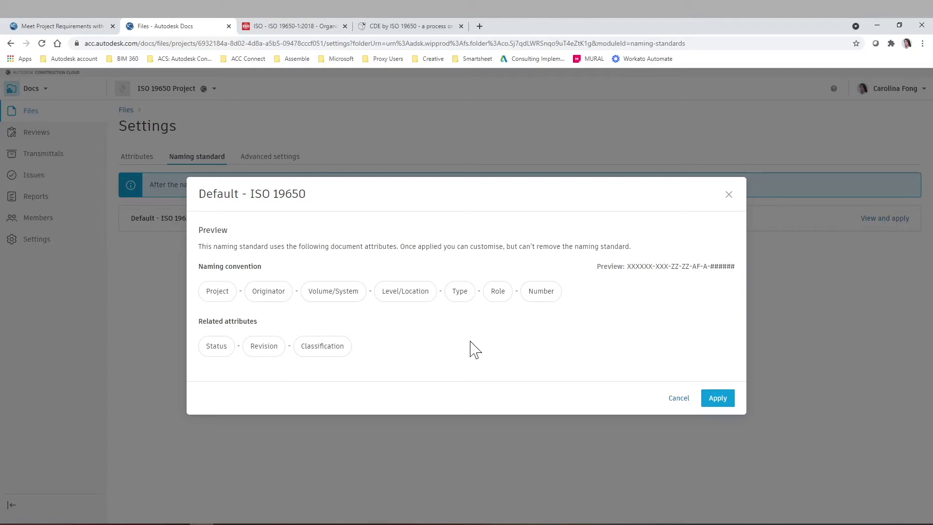
click(718, 399)
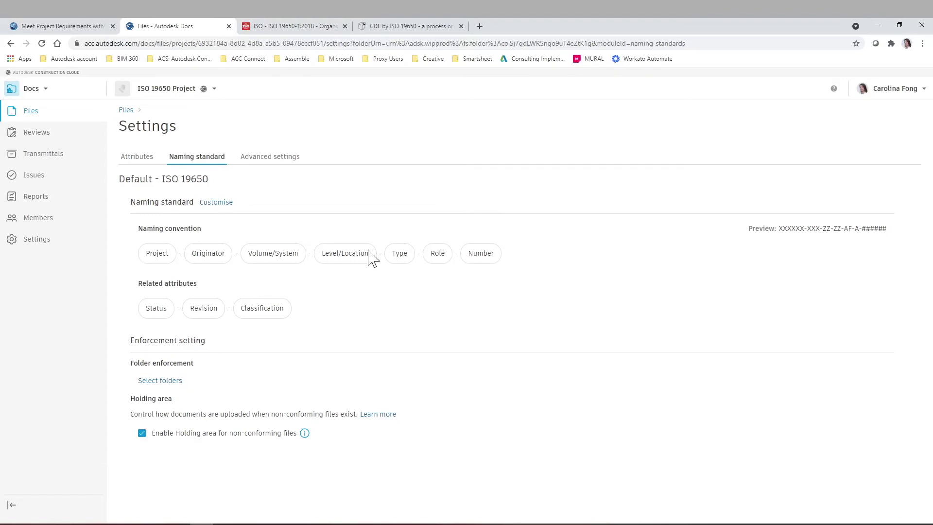
click(165, 383)
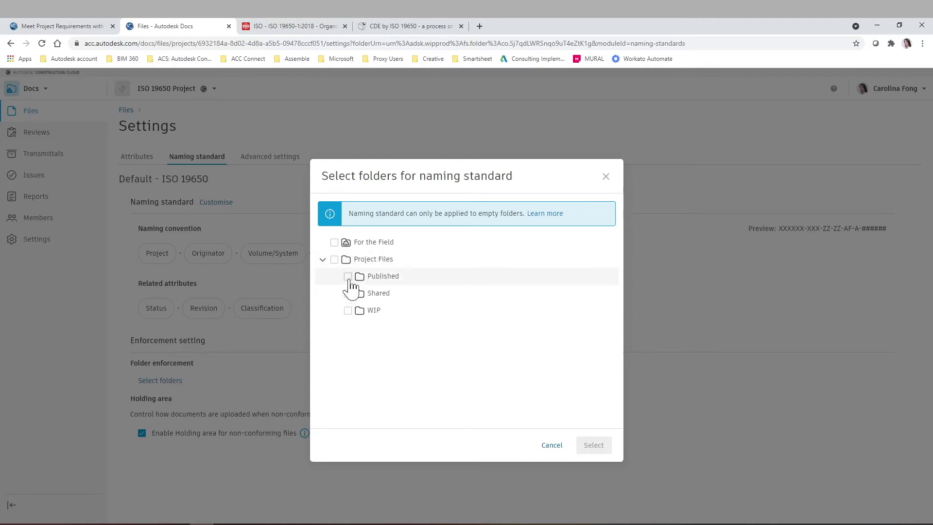
Select the Published, Shared and WIP folders under Project Files for ISO 19650 naming enforcement
click(348, 277)
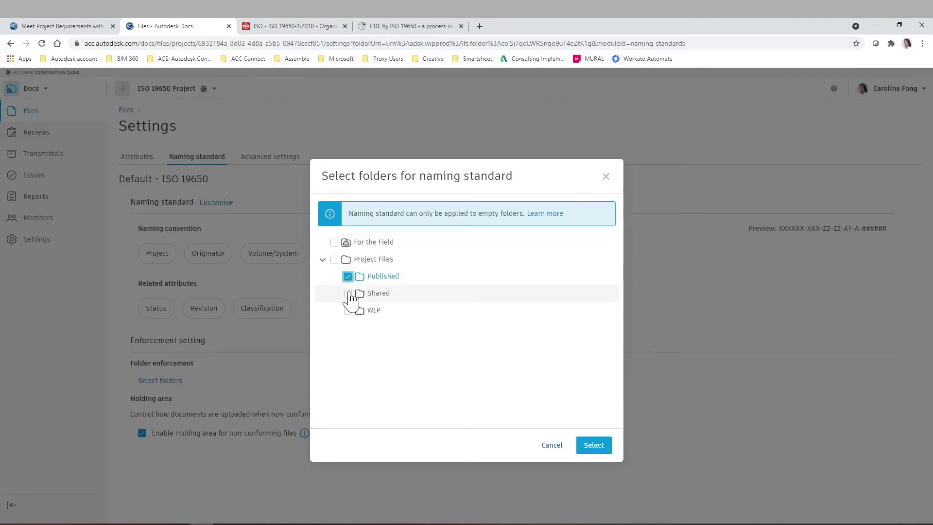
click(348, 293)
click(348, 310)
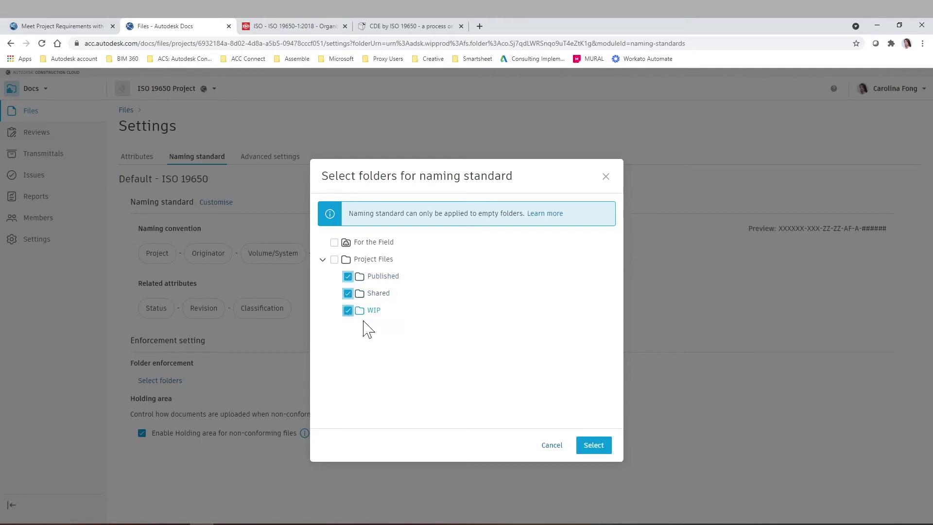
click(348, 277)
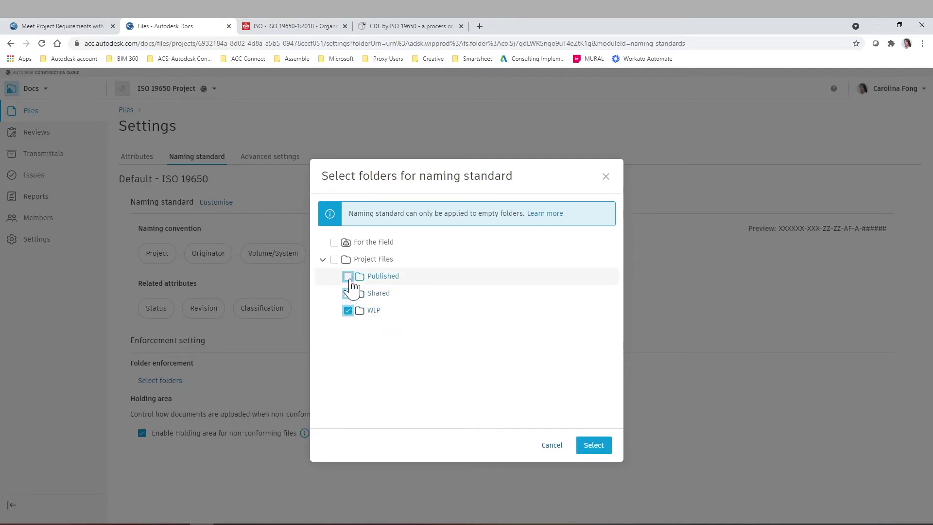
click(349, 278)
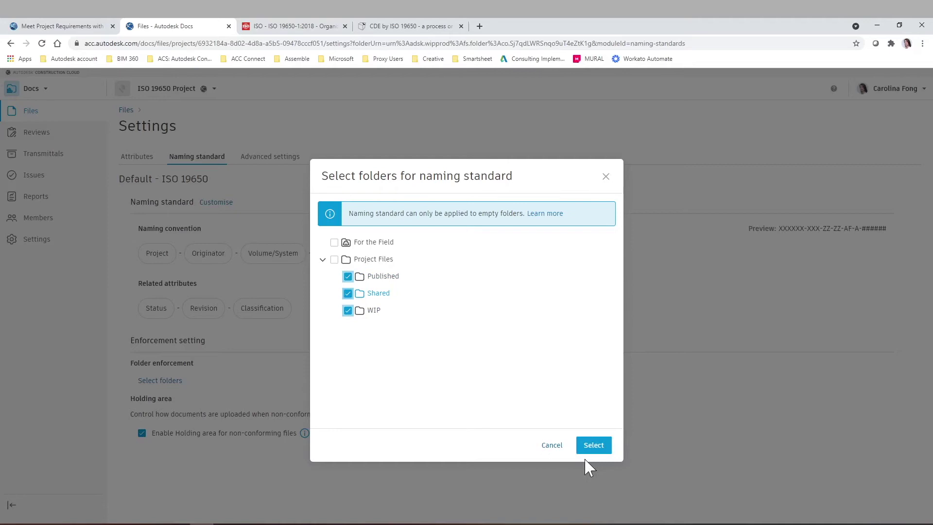
click(596, 447)
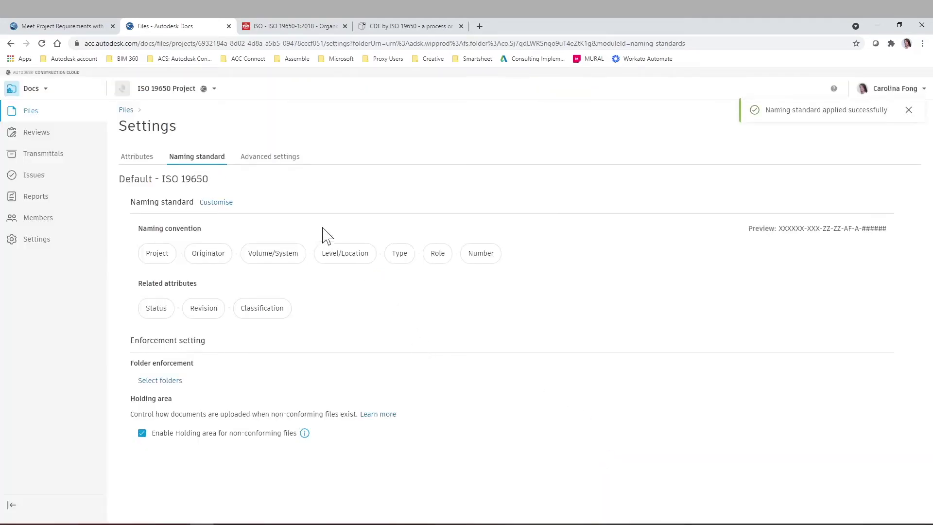
click(219, 203)
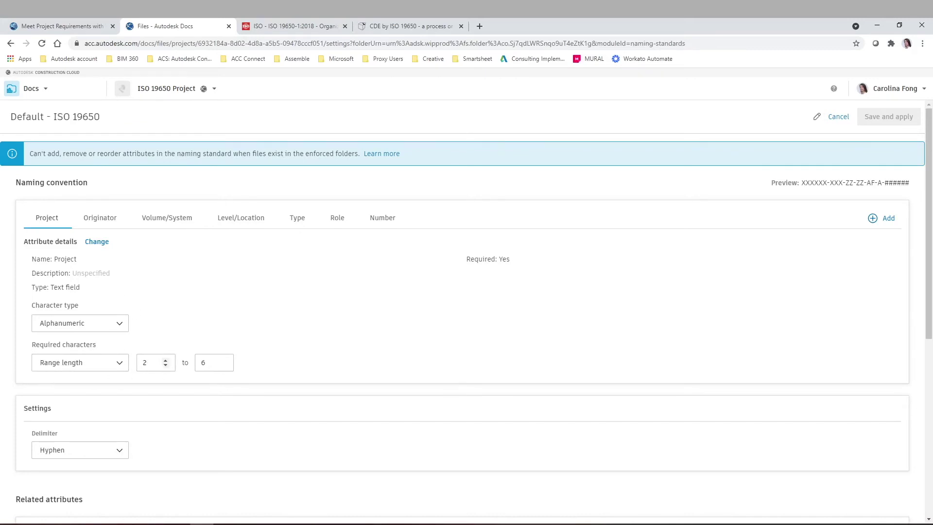
Raise the Project attribute's maximum length to 10 characters and keep Hyphen as delimiter
click(224, 360)
click(224, 360)
click(224, 360)
click(224, 360)
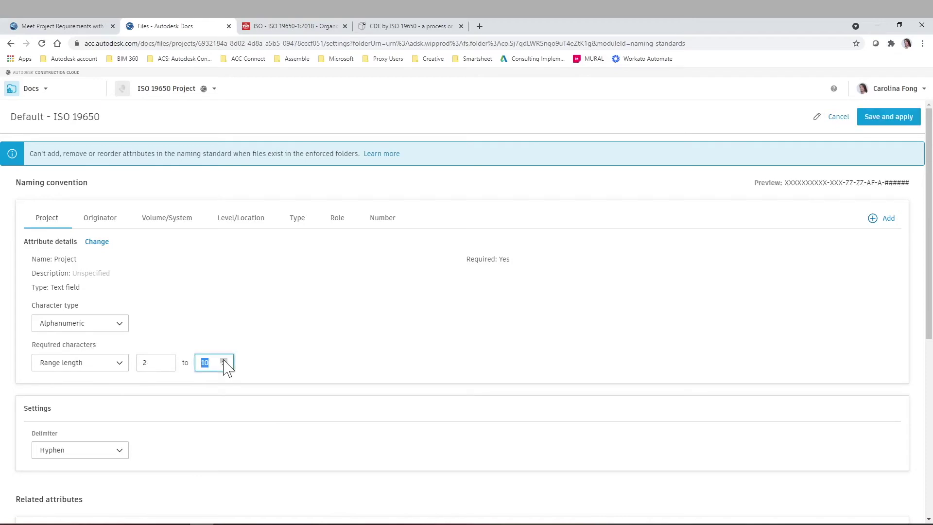
click(269, 362)
scroll(258, 346, down, 1)
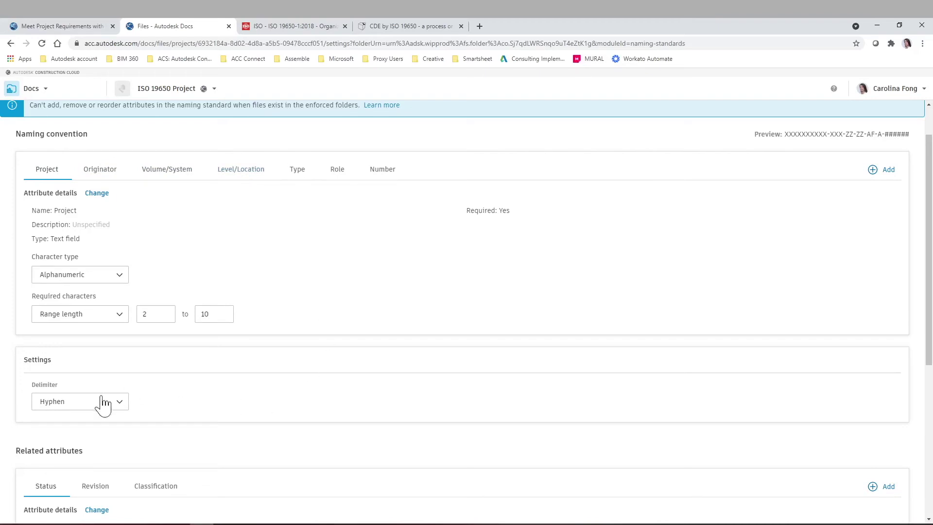
click(118, 405)
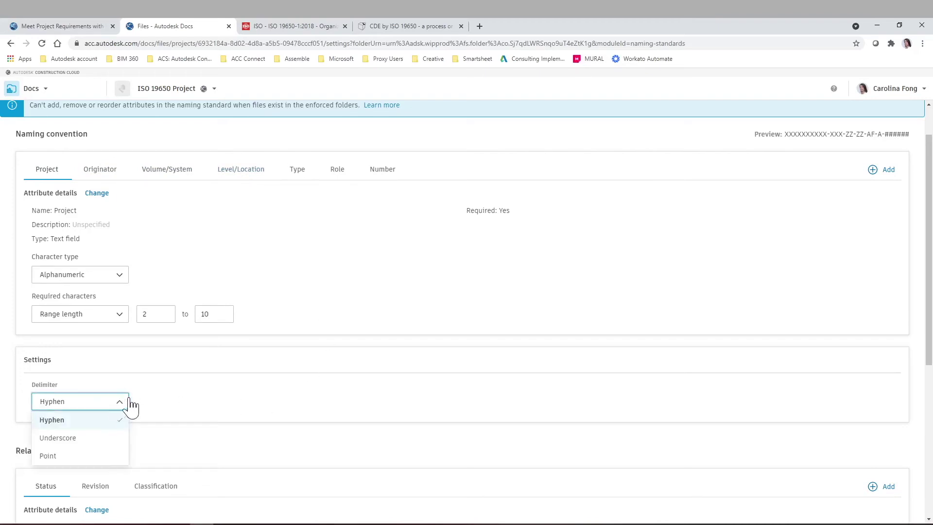
click(197, 396)
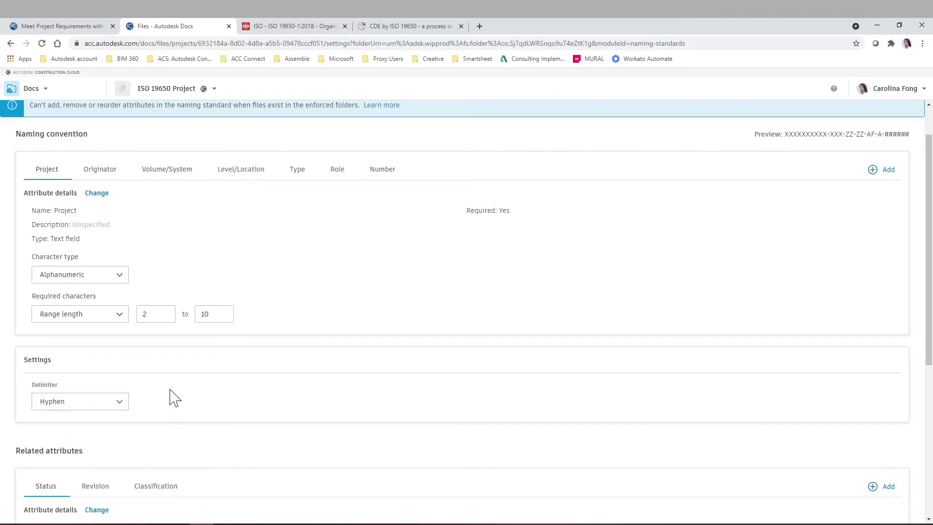
scroll(166, 381, down, 3)
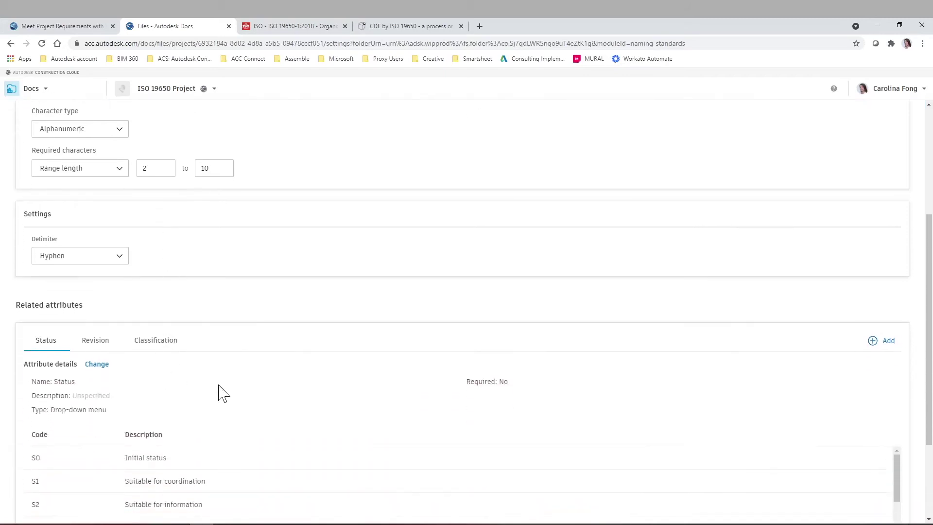
scroll(221, 392, down, 1)
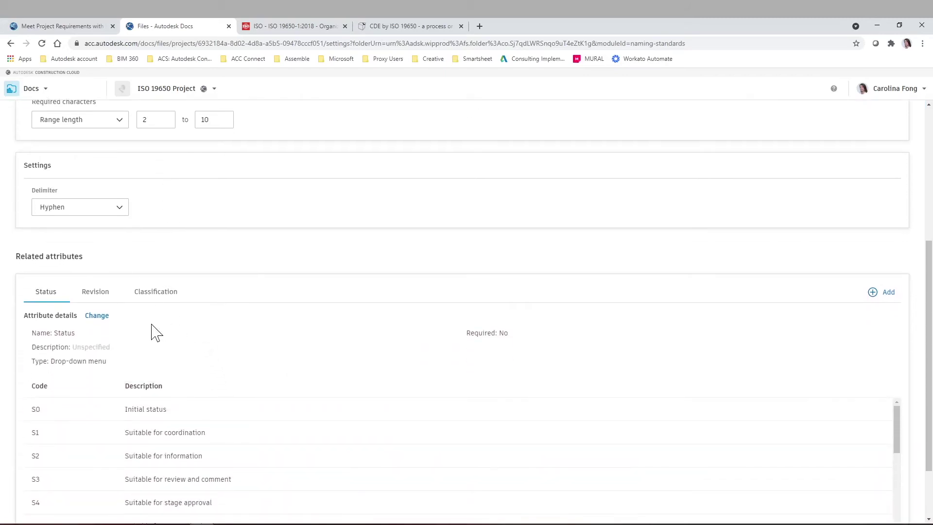
scroll(37, 294, down, 2)
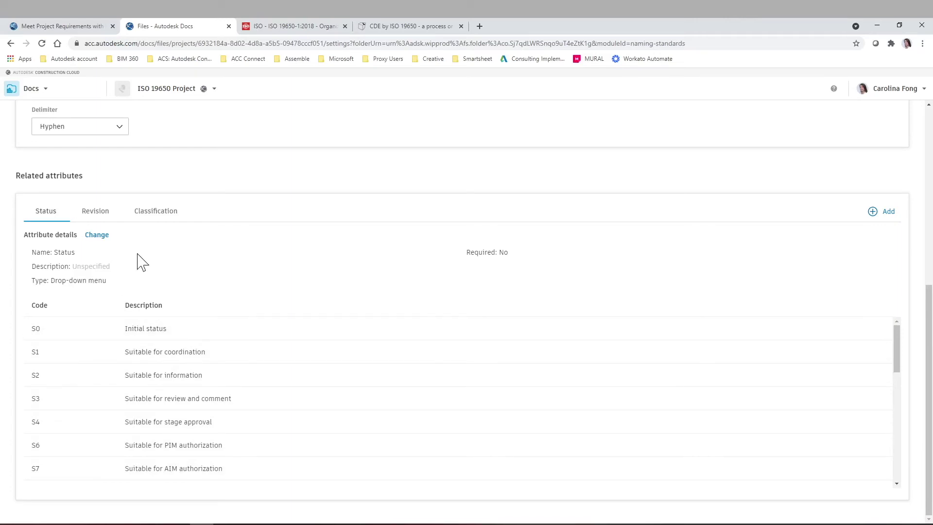
click(94, 212)
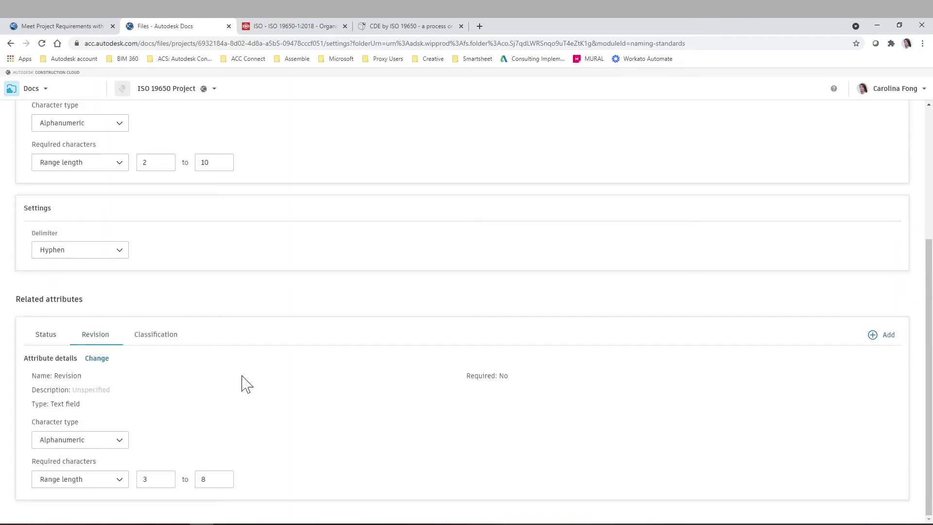
click(148, 342)
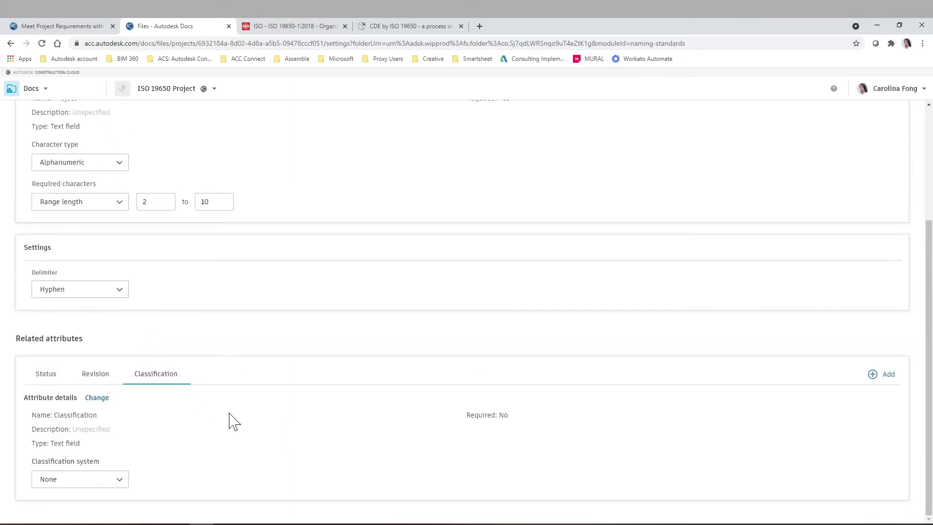
click(119, 482)
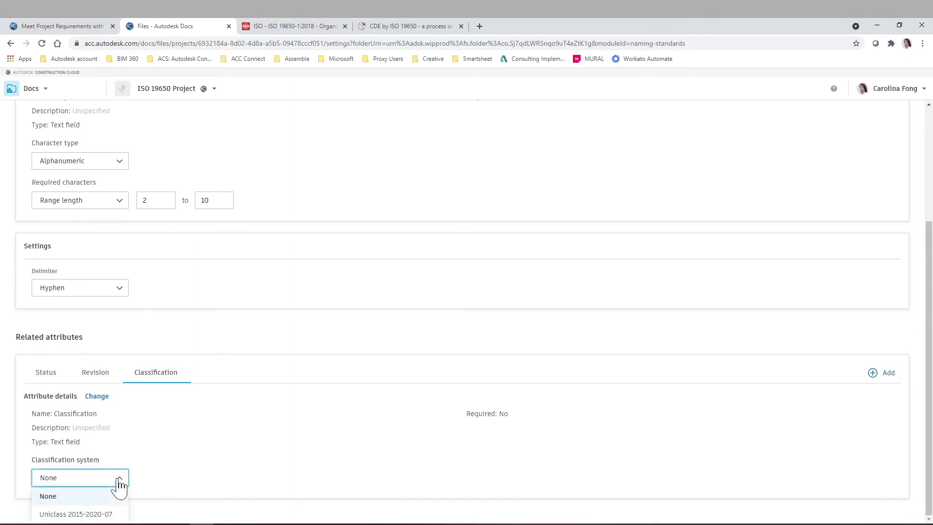
click(78, 514)
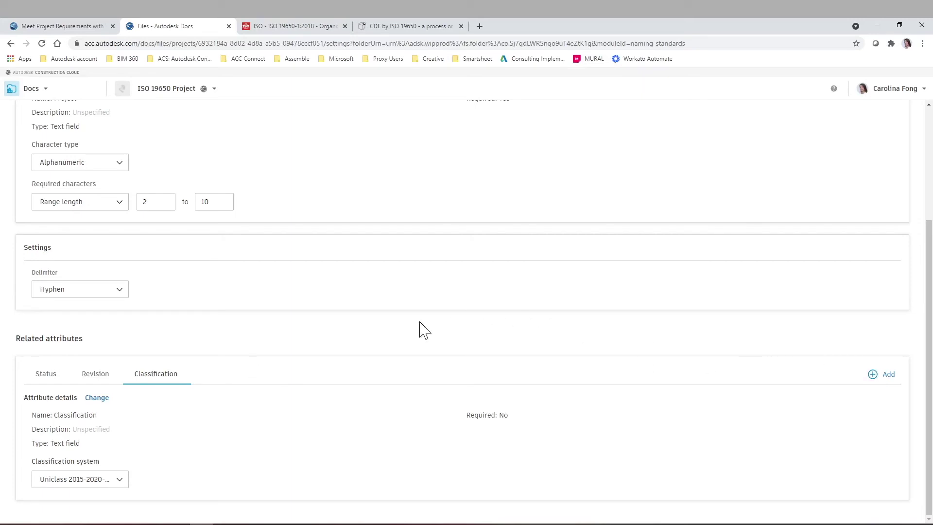
scroll(296, 331, up, 3)
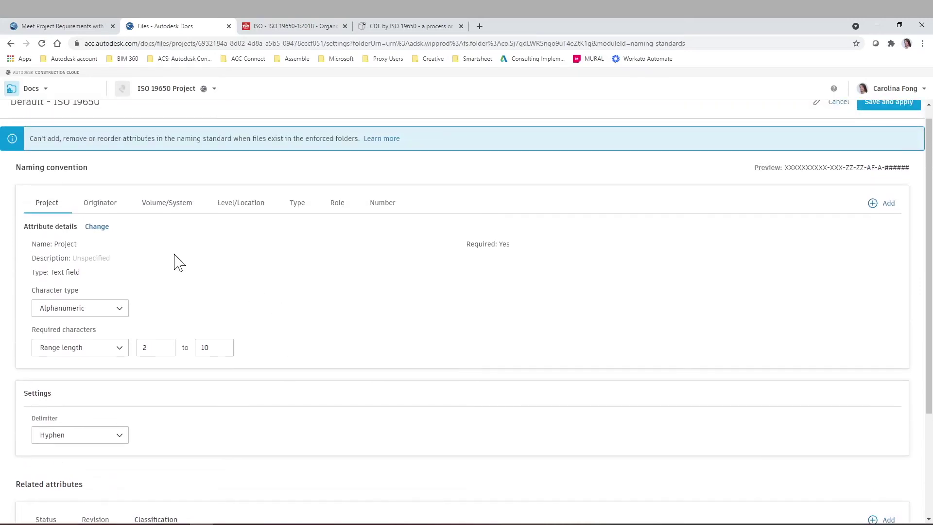
click(101, 206)
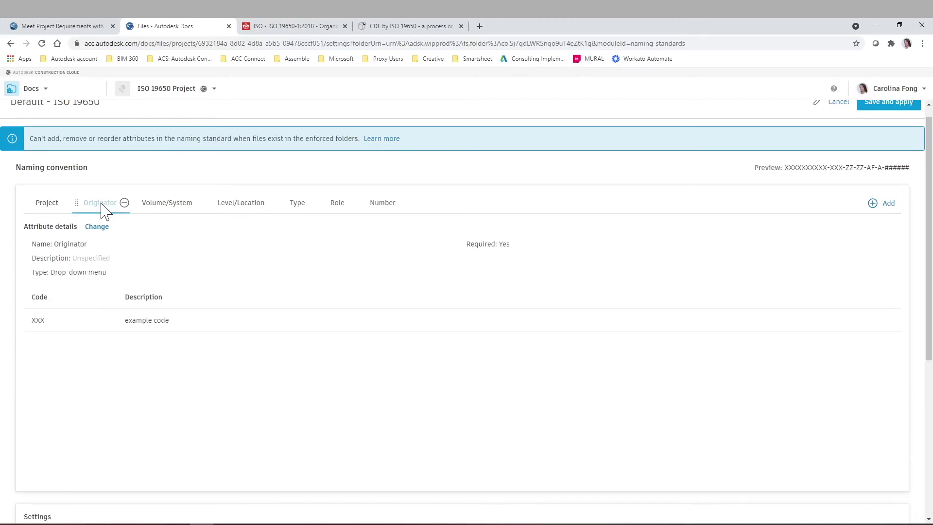
drag(43, 272, 102, 272)
click(125, 275)
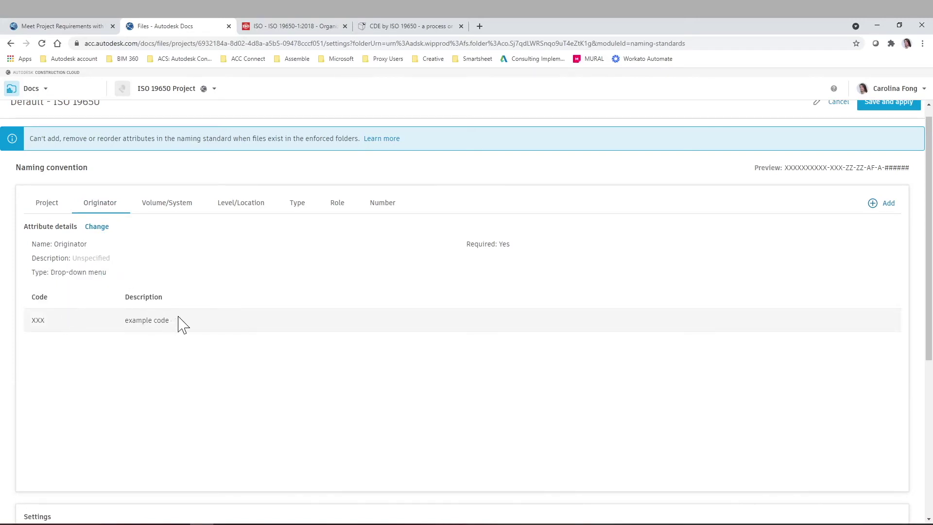
click(98, 227)
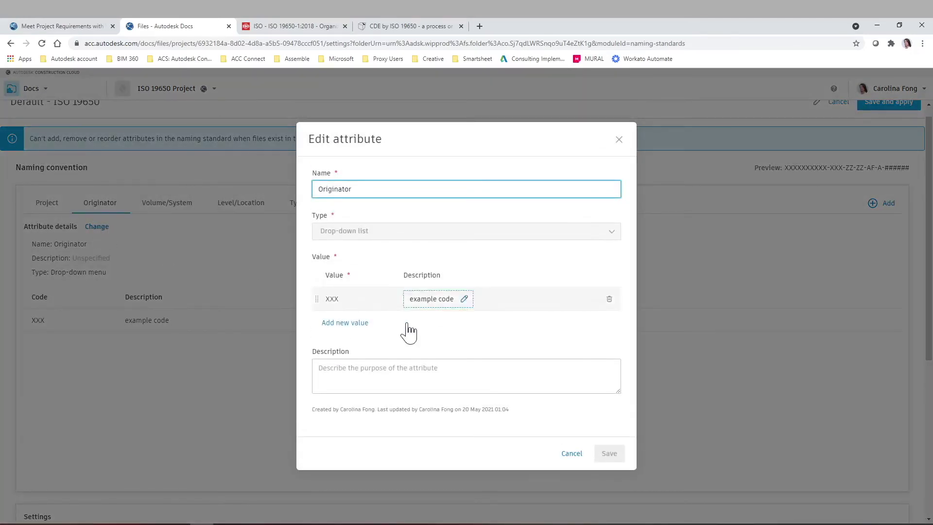
Add the Originator code YYY with the description 'Second code' and save the attribute
click(346, 323)
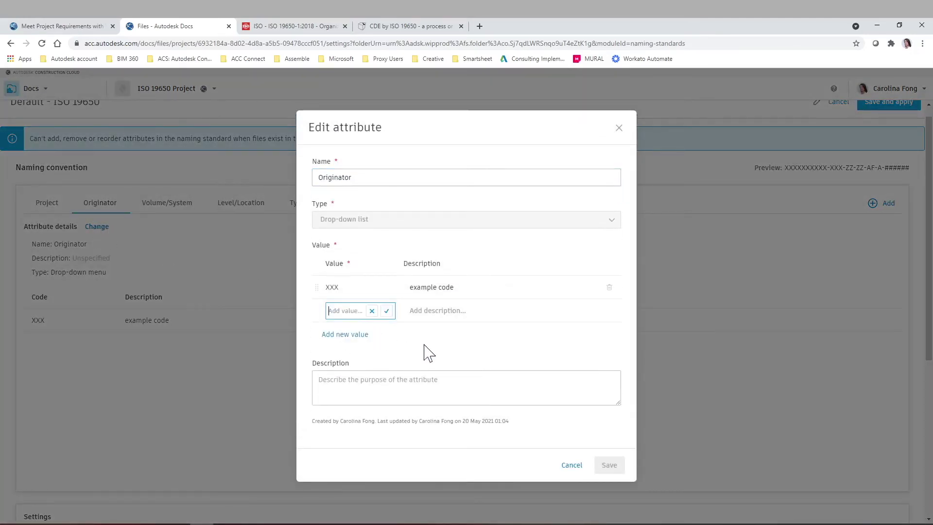
text(YYY)
key(Return)
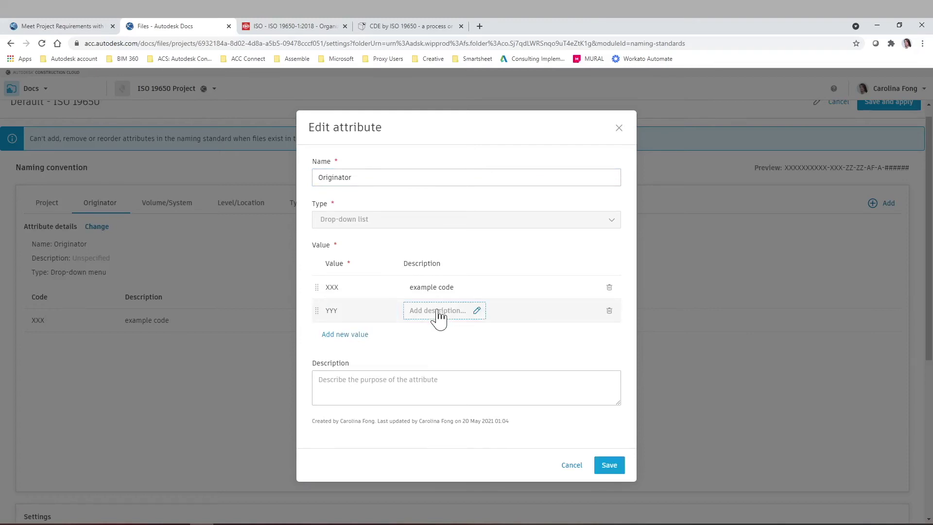
click(438, 315)
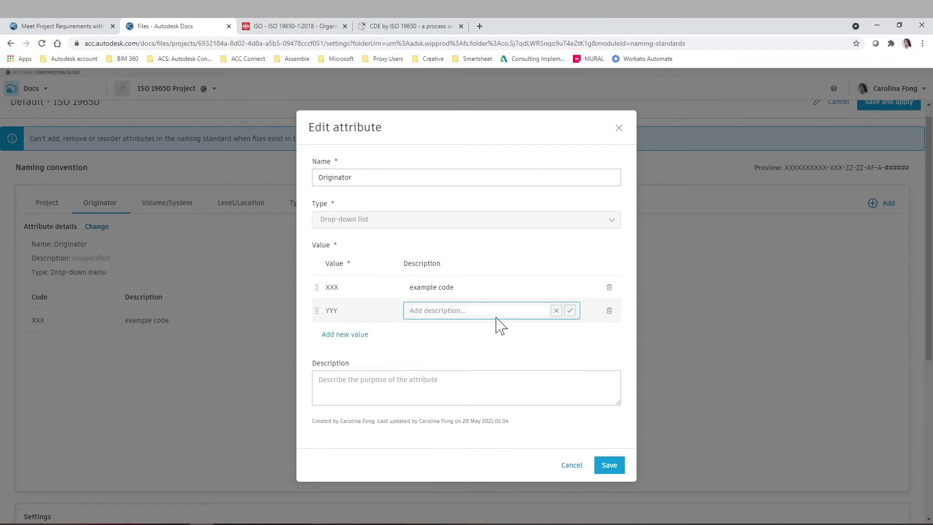
text(Second code)
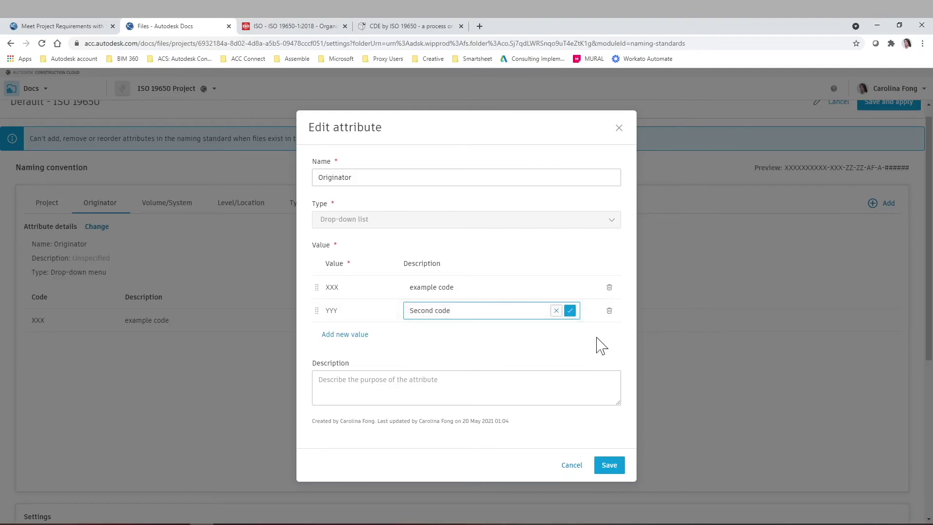
click(570, 311)
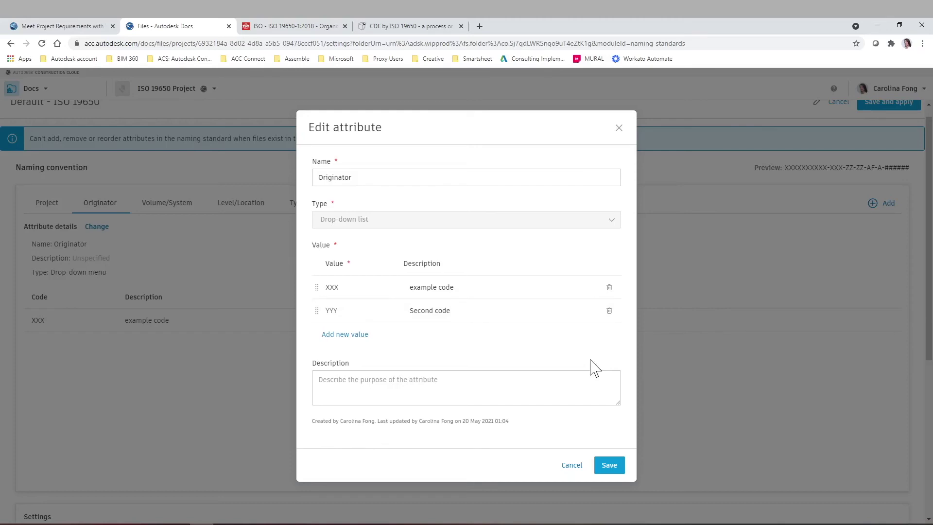
click(614, 468)
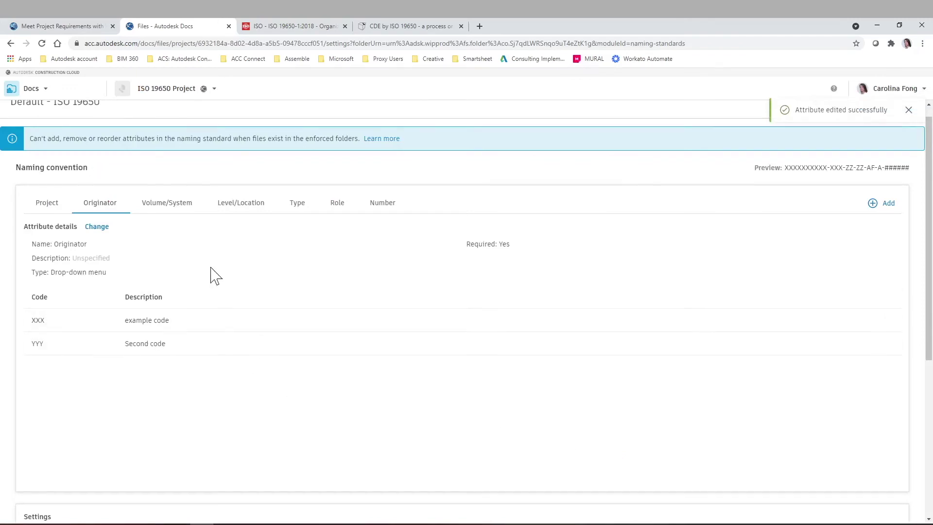
Show the Volume/System attribute's codes, ZZ and XX
click(171, 212)
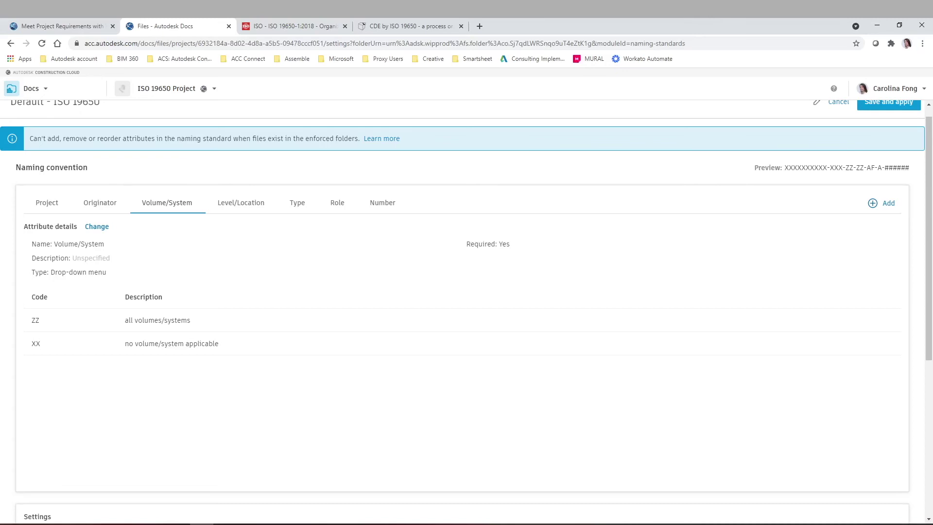
Browse the Level/Location, Type and Role codes, ending on Number's 4–6 character settings
mouse_move(156, 213)
click(246, 204)
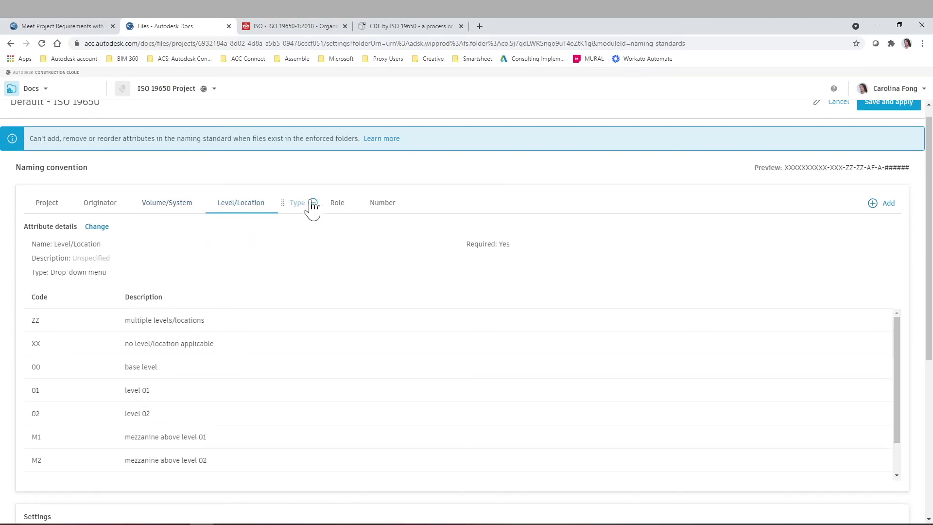
click(298, 208)
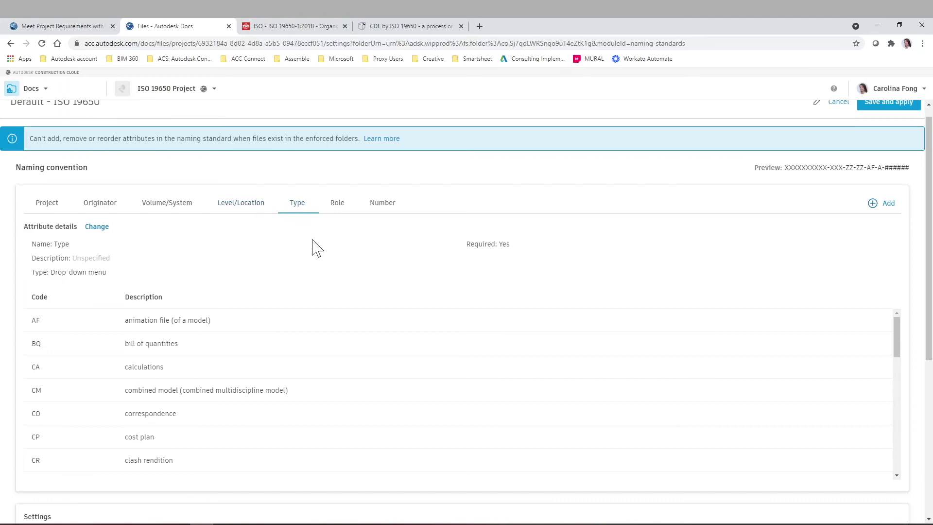
click(337, 210)
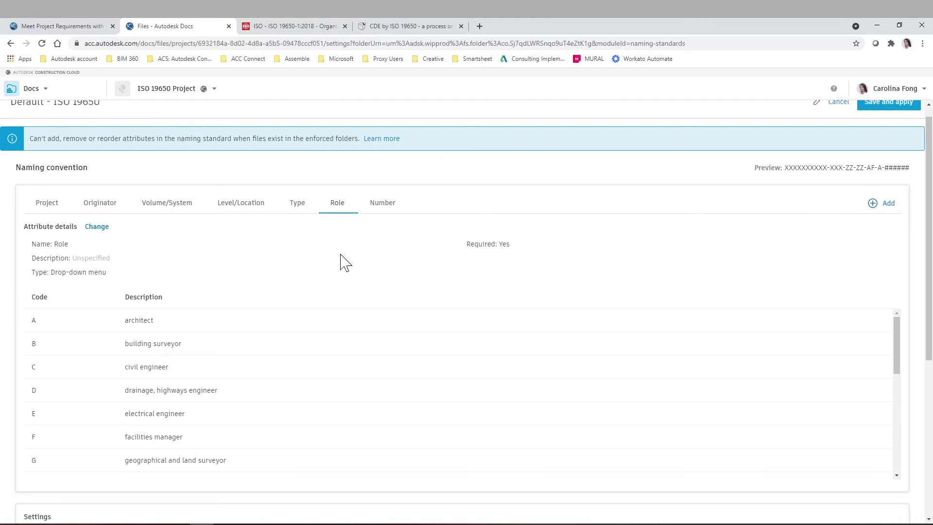
click(381, 204)
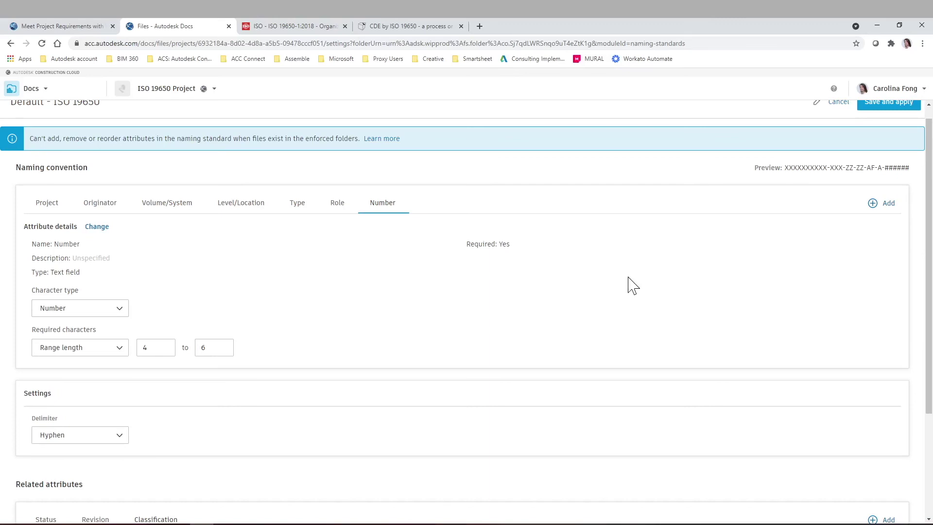
Move Number after Level/Location, cancel the empty add-attribute dialog, and exit the customise editor
mouse_move(386, 209)
drag(363, 202, 418, 203)
click(874, 203)
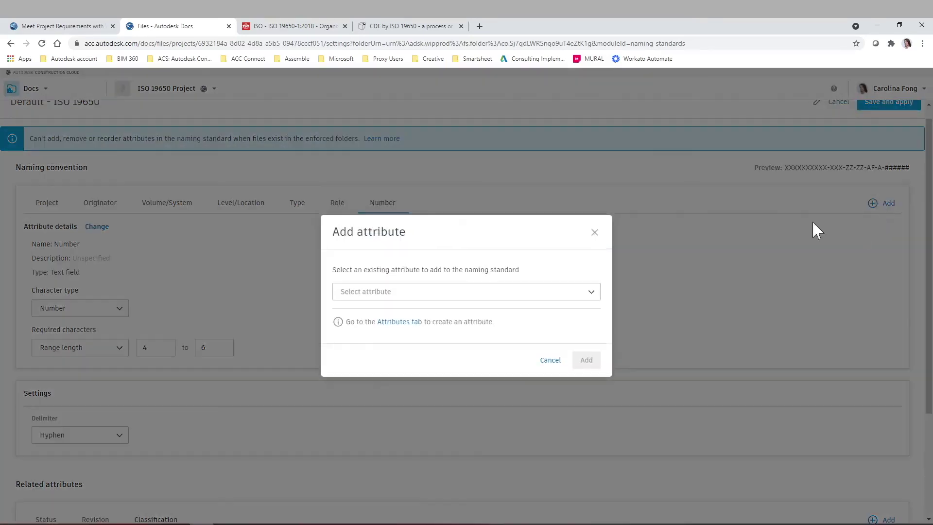
click(439, 294)
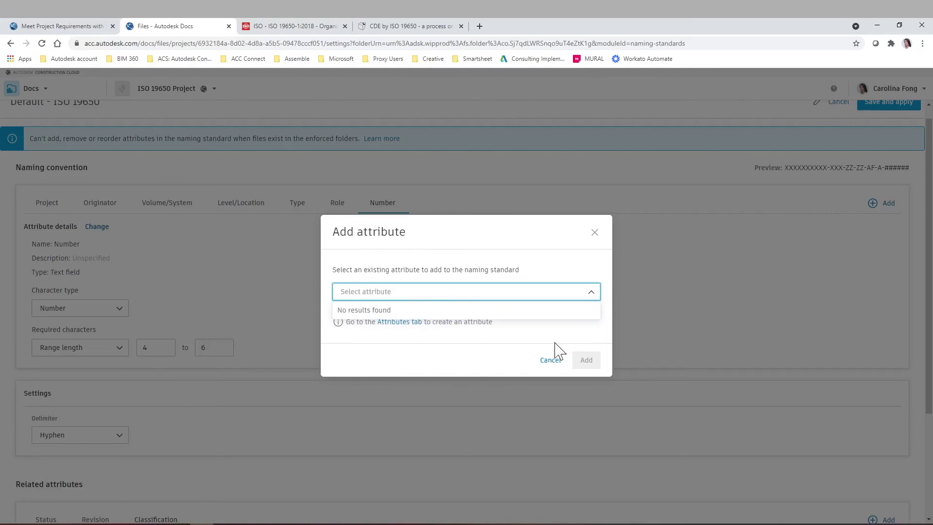
click(551, 360)
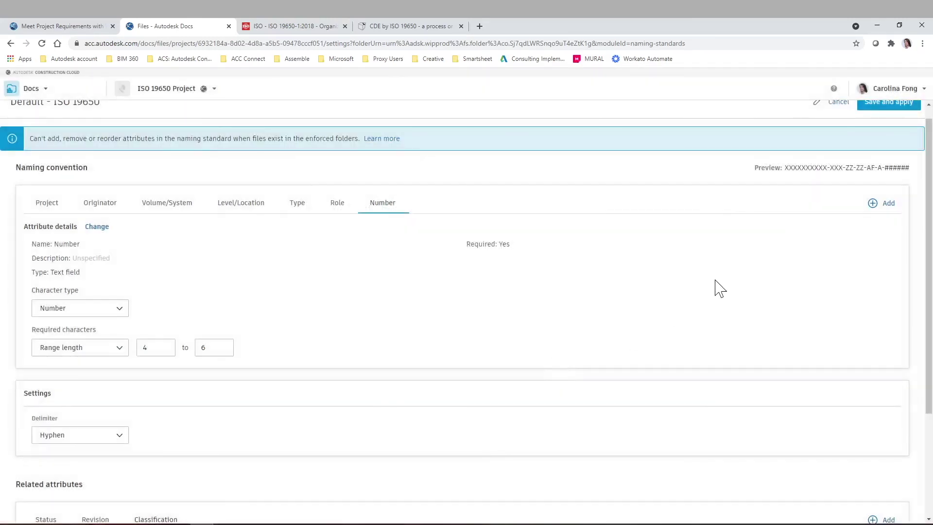
scroll(321, 282, up, 1)
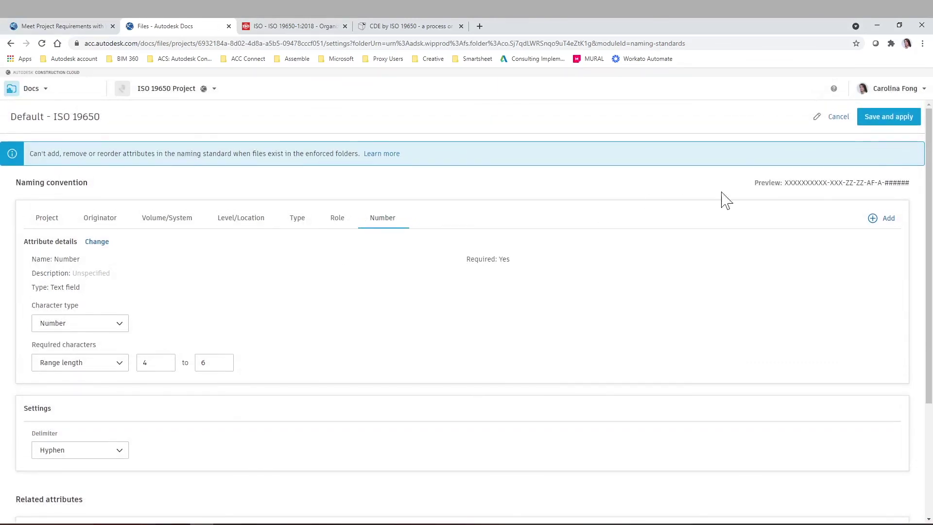
click(889, 113)
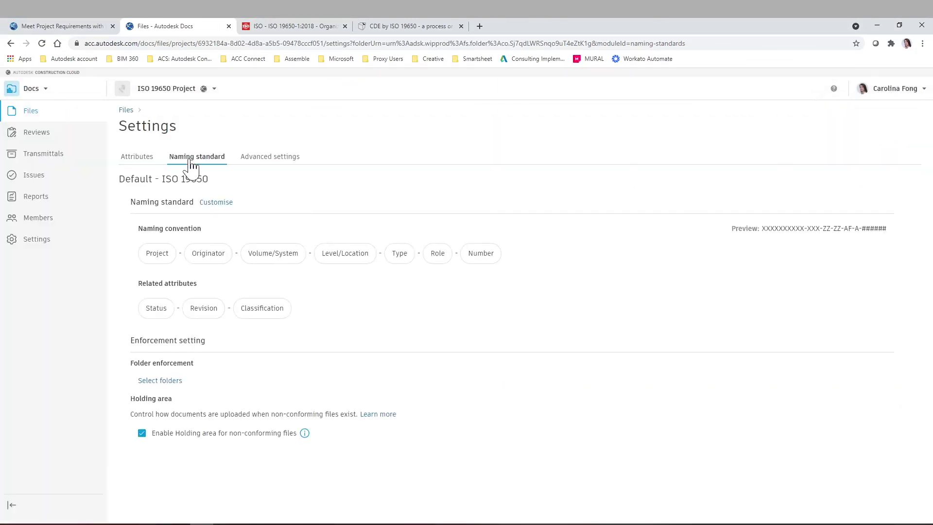
On the Attributes tab, create a text-field attribute named 'Project Code (Dept)' and close the tip
click(128, 162)
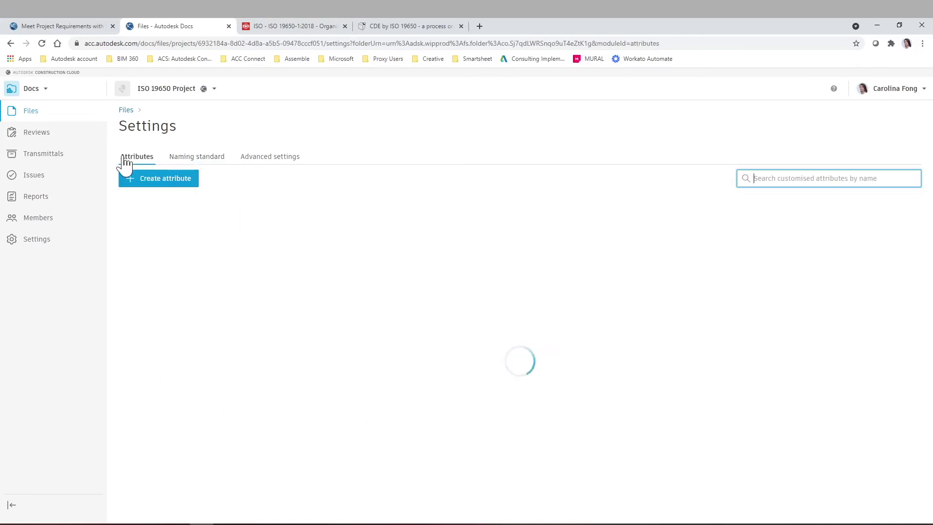
click(159, 182)
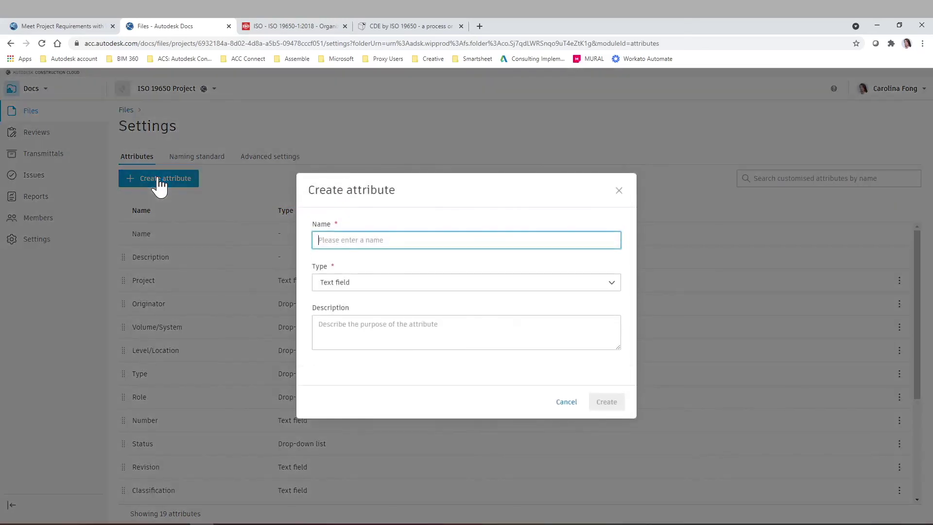
click(435, 287)
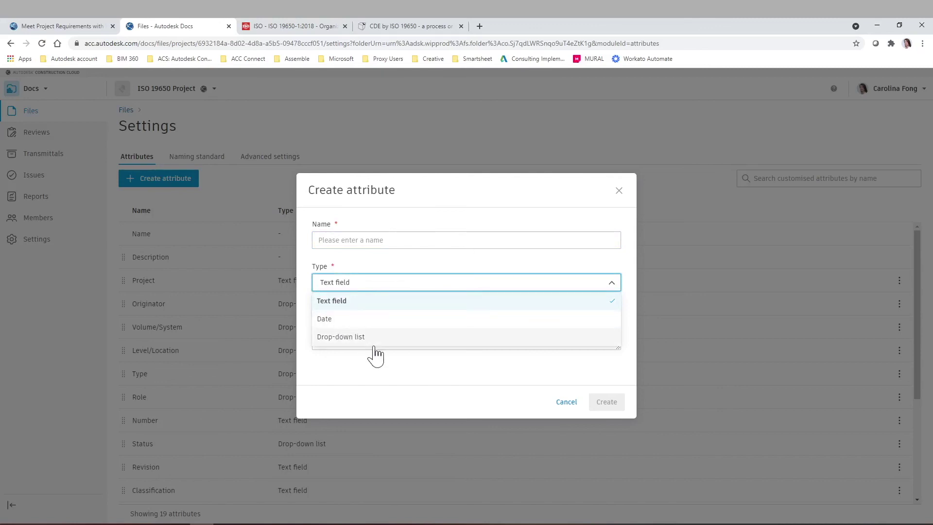
click(351, 301)
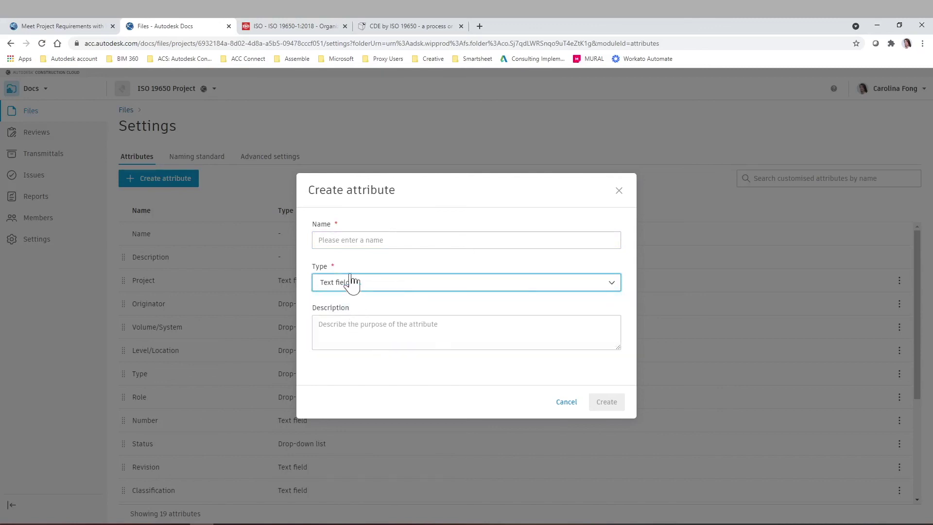
click(360, 240)
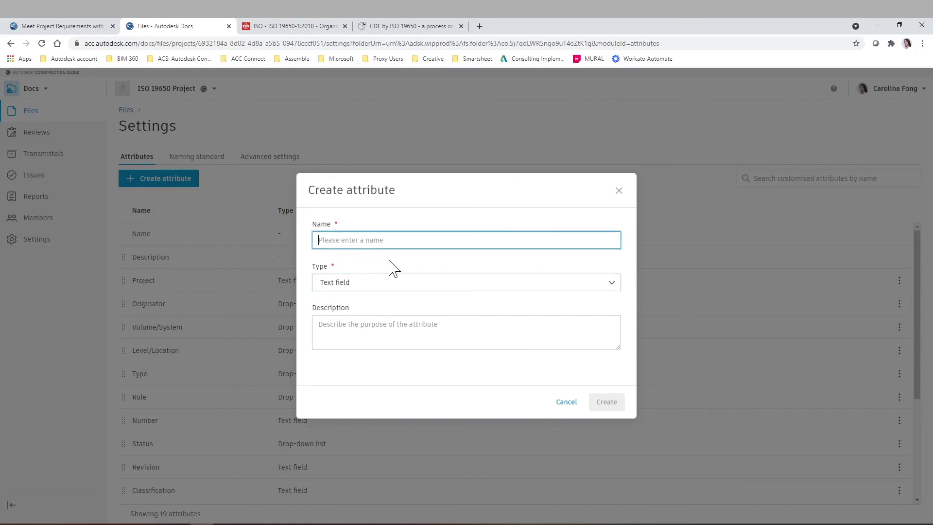
text(P)
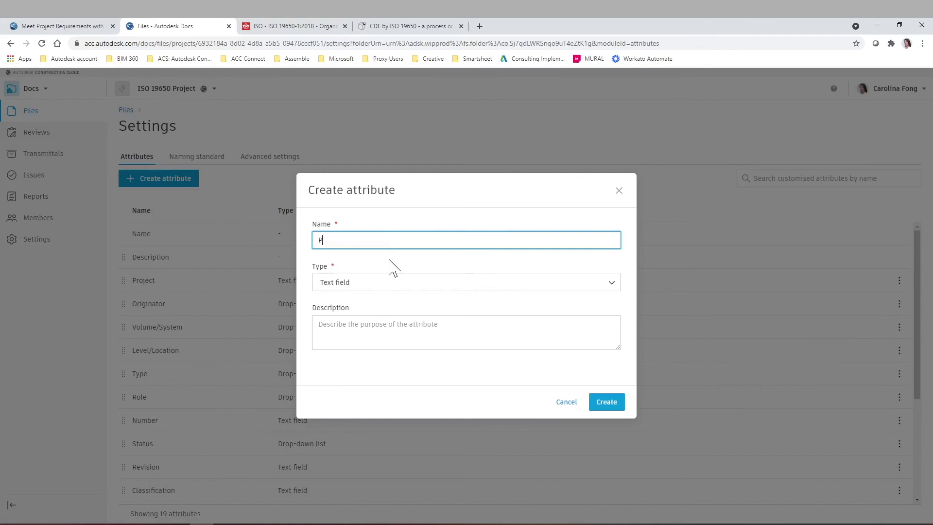
text(roject)
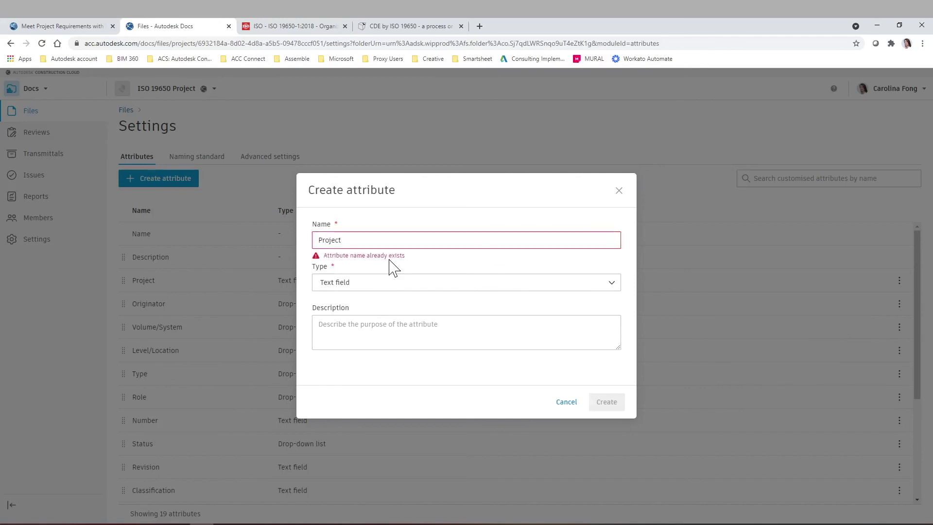
text( Code (Dept)
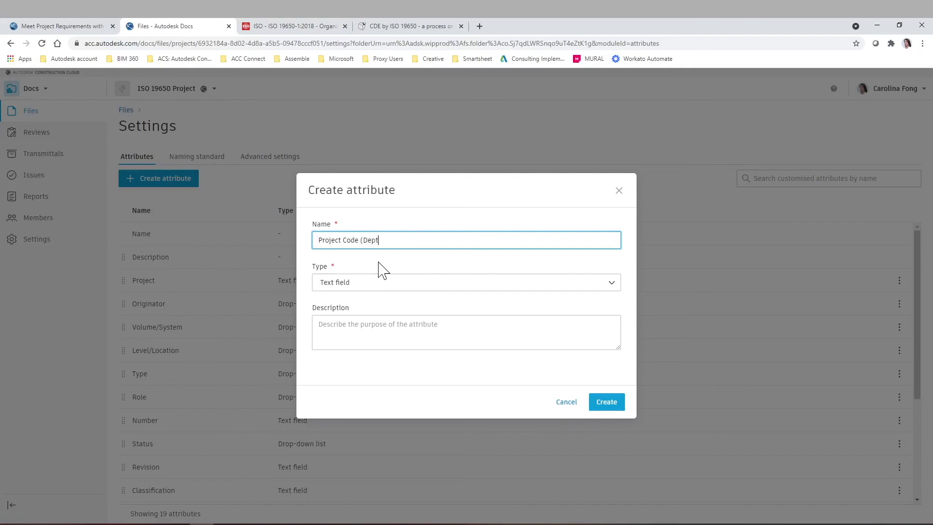
click(615, 407)
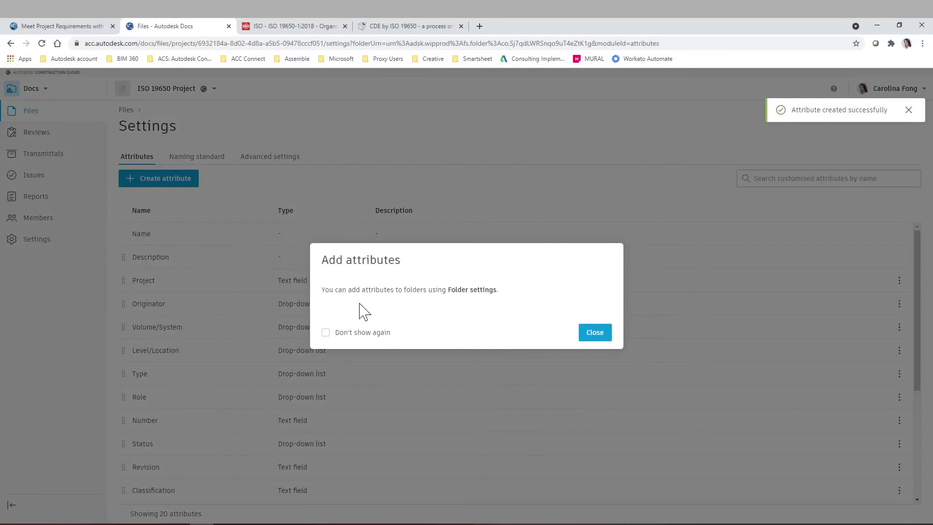
click(601, 335)
Customise the ISO 19650 convention to add Project Code (Dept), dragged to follow Volume/System
click(209, 158)
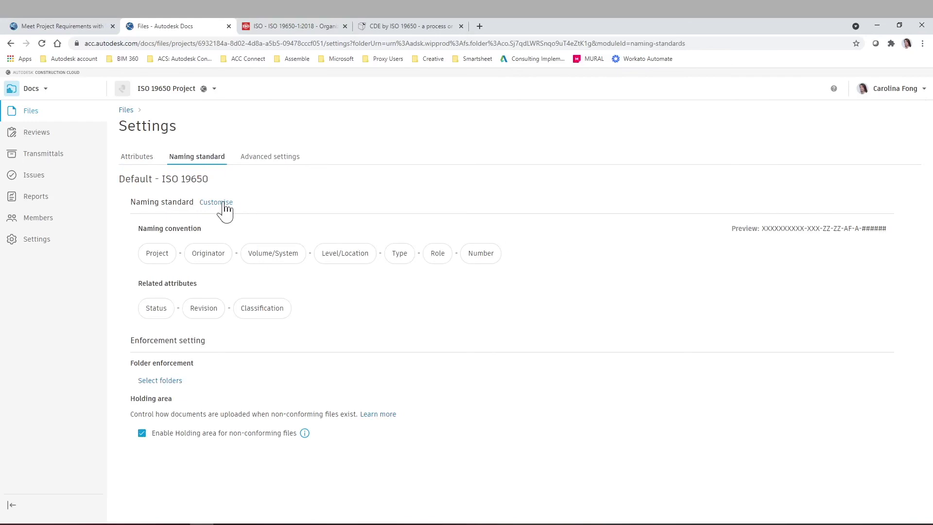
click(220, 202)
click(889, 218)
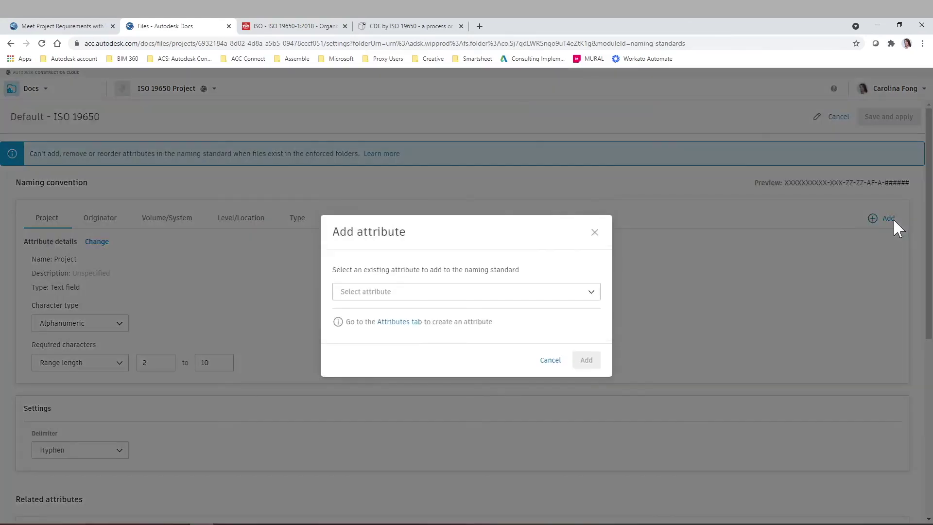
click(539, 291)
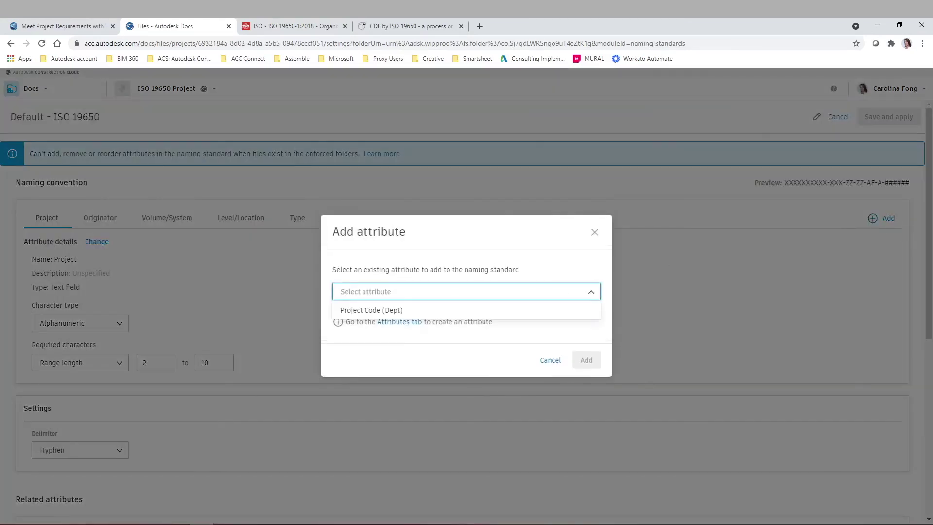
click(413, 314)
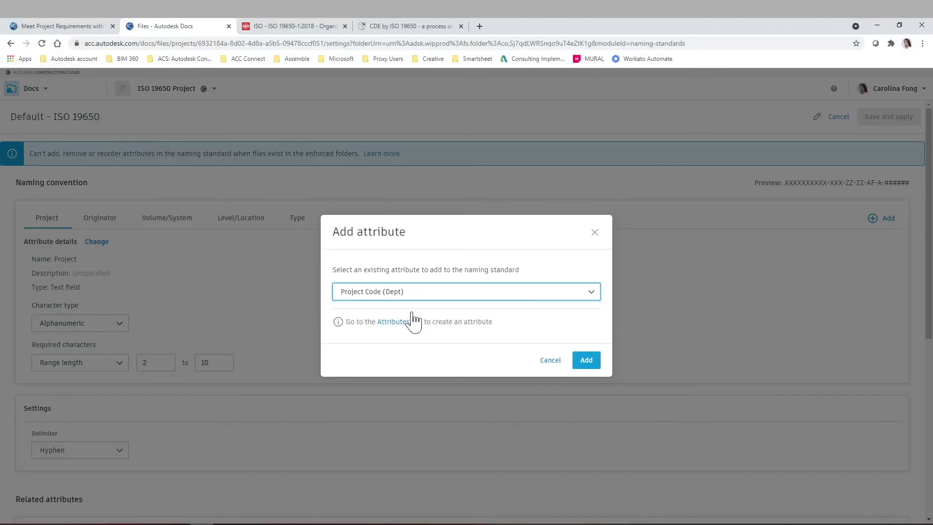
click(586, 360)
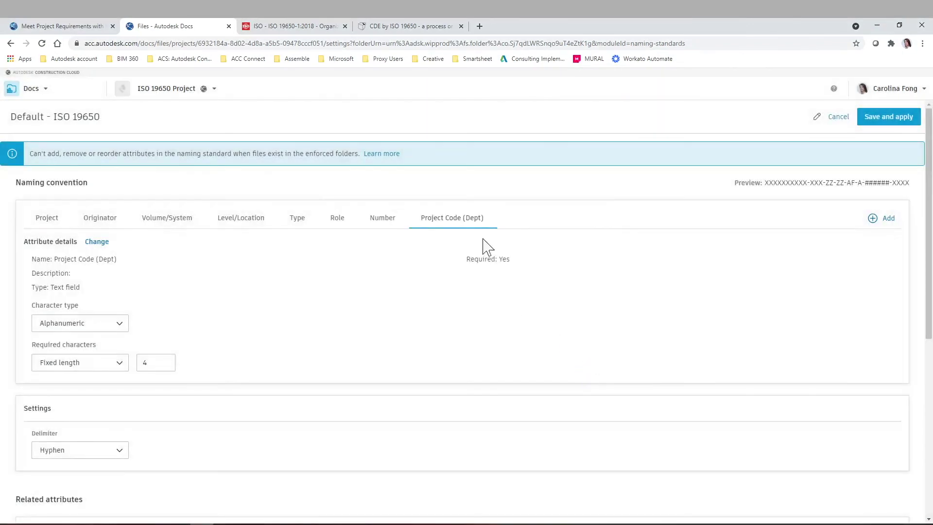
drag(427, 217, 221, 220)
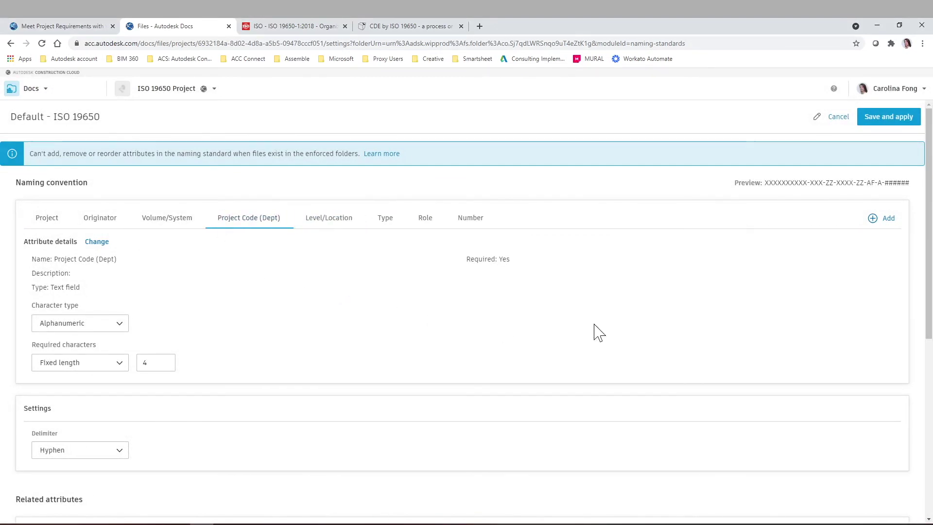